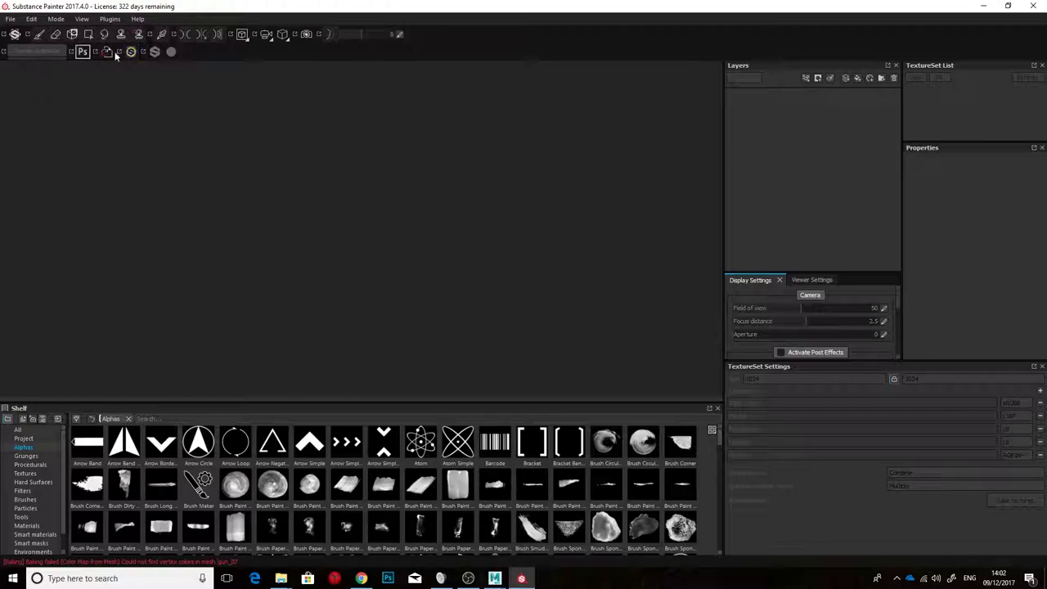
Create a new project from the GUN_TEXTURED mesh using the PBR - Metallic Roughness template.
click(10, 18)
click(14, 31)
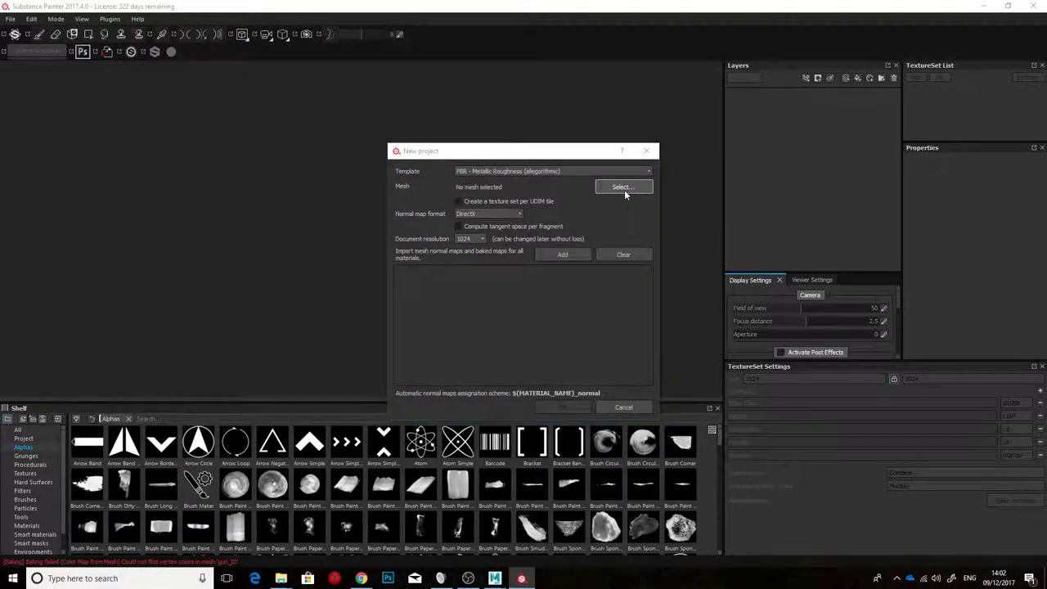
click(624, 188)
click(517, 282)
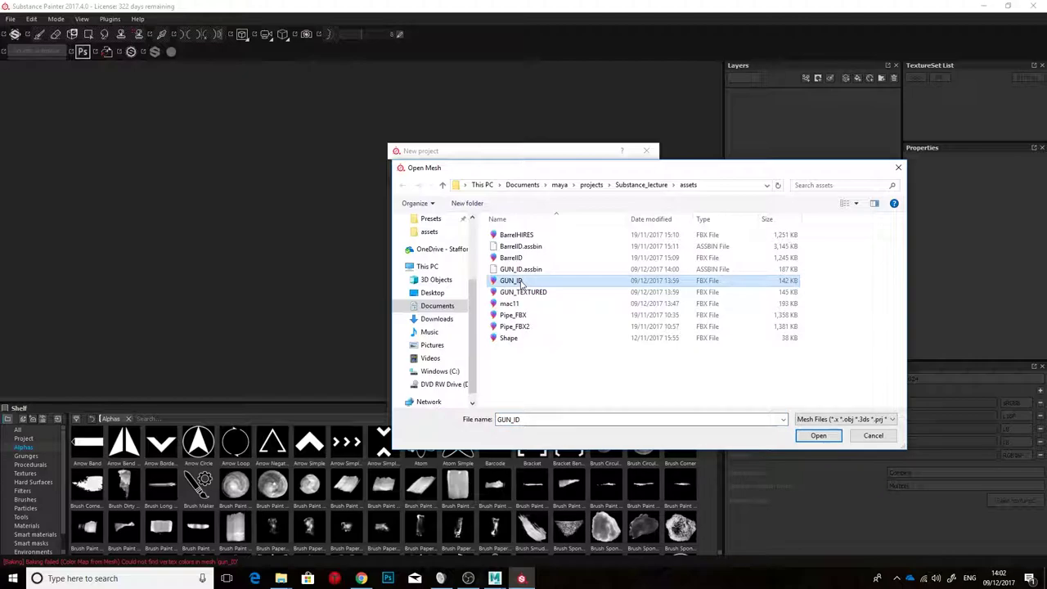
click(525, 292)
click(818, 436)
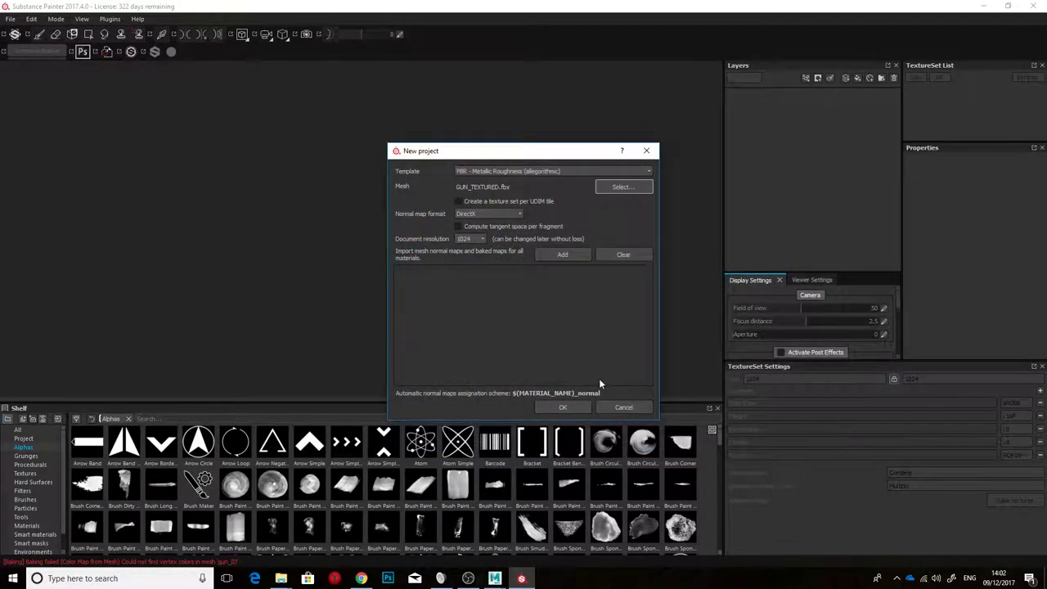
click(565, 405)
alt+drag(467, 238, 673, 273)
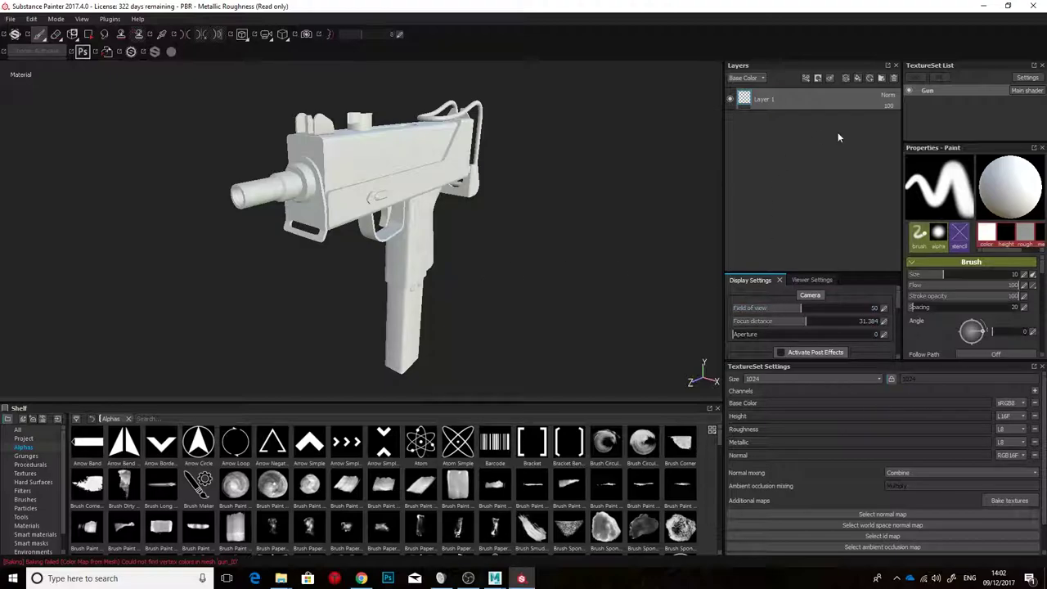
Open the texture baking settings and exclude the Normal map from the bake.
click(996, 500)
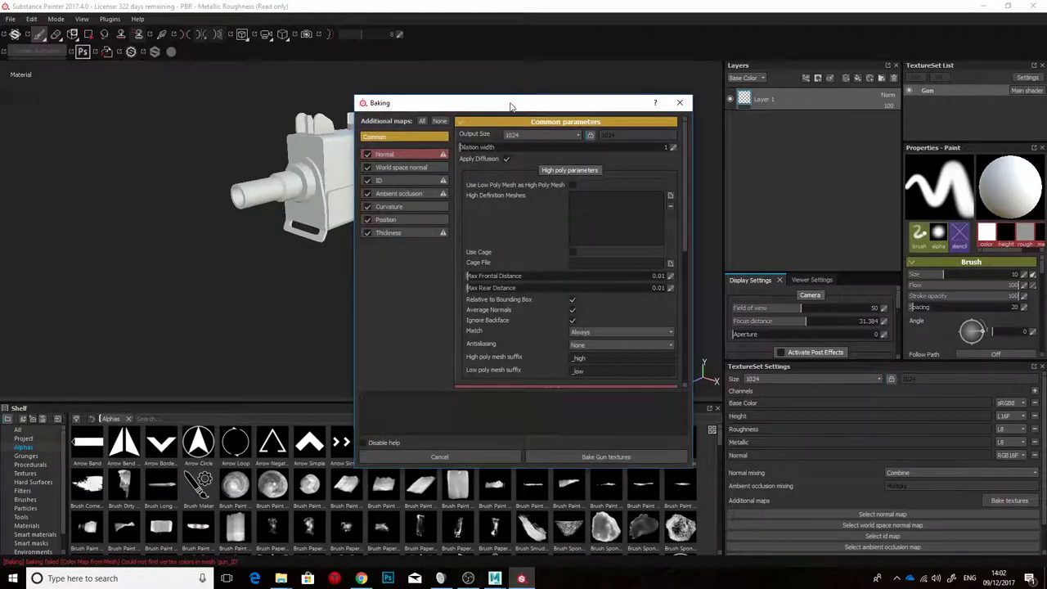
drag(510, 106, 698, 105)
click(555, 155)
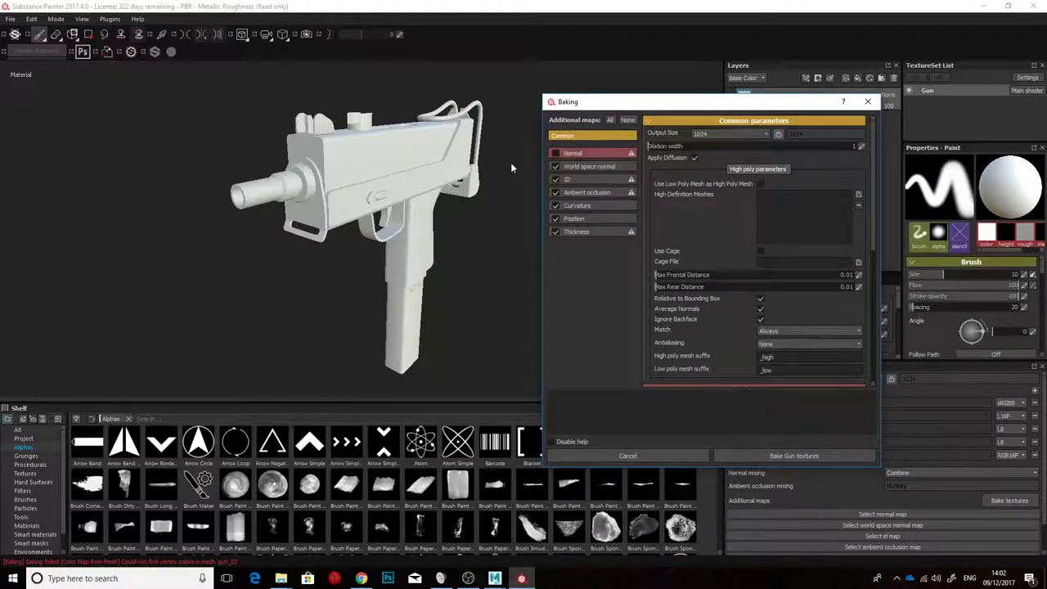
Show the ID map's bake settings and add GUN_ID as the high definition mesh.
click(583, 178)
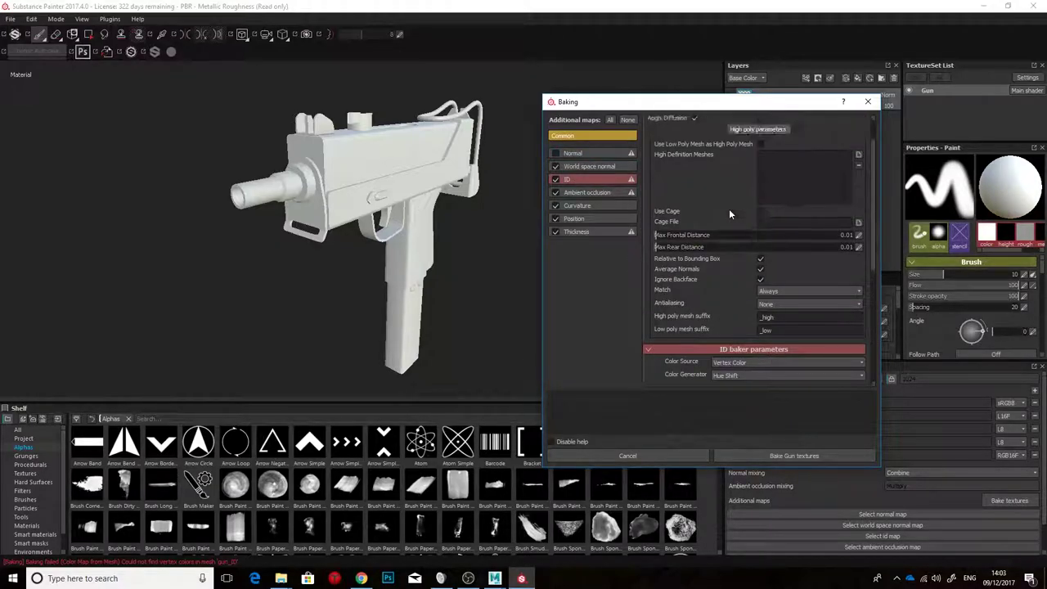
scroll(729, 208, up, 1)
click(859, 195)
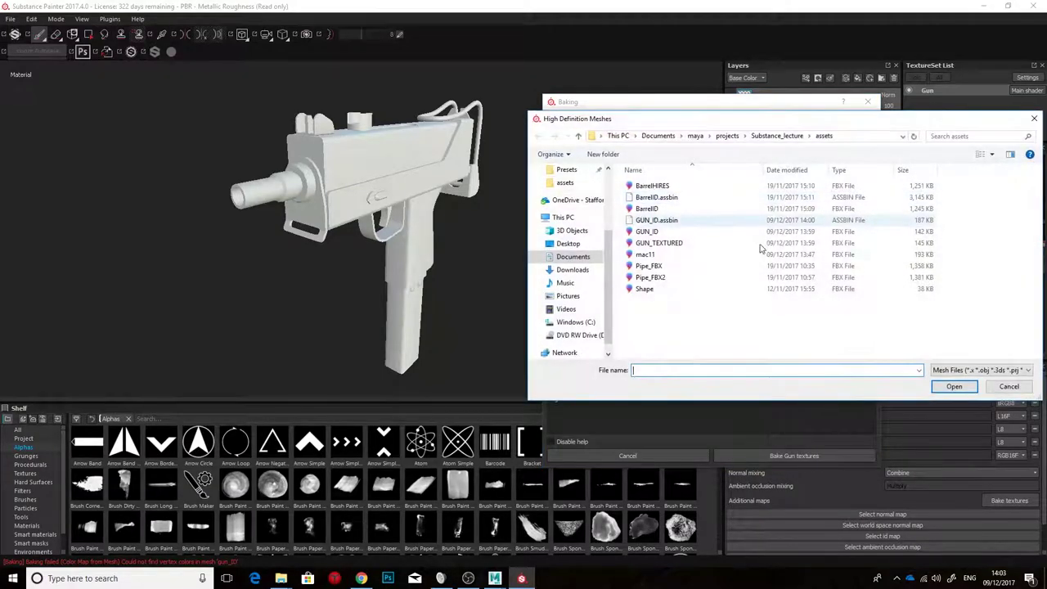
click(654, 232)
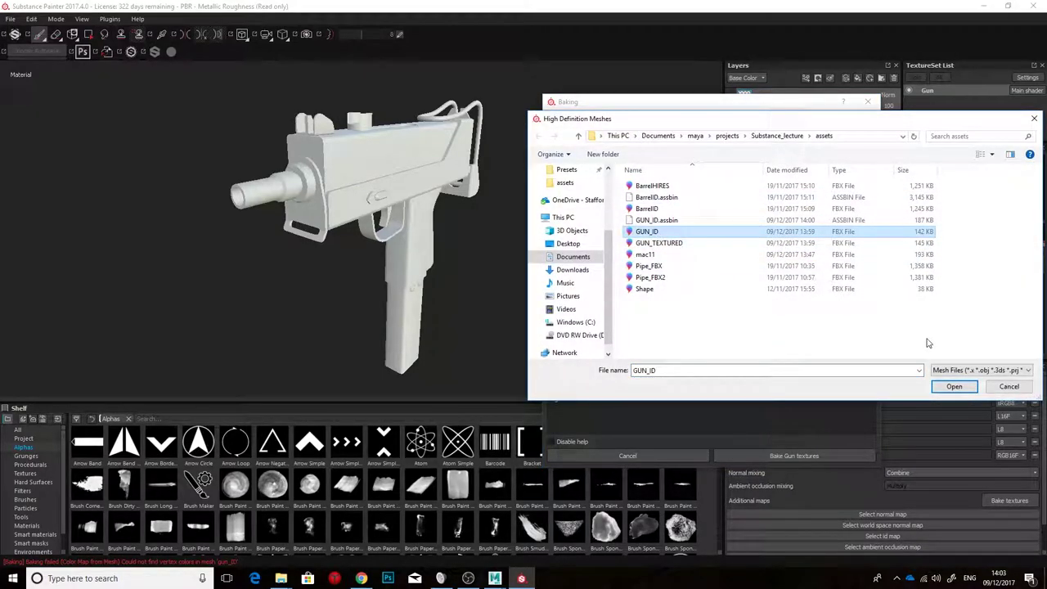
click(954, 386)
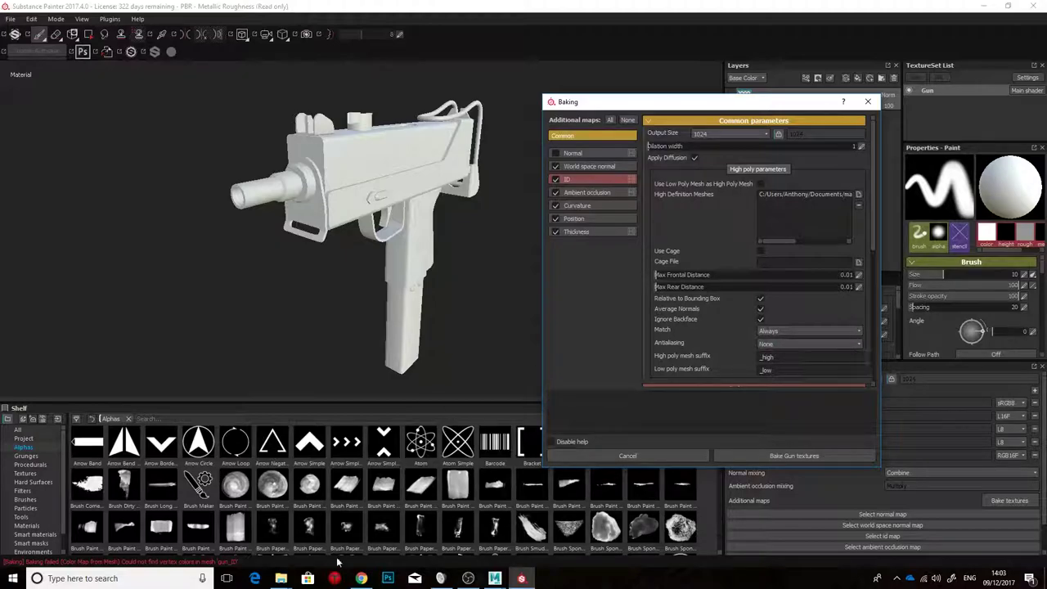
Switch to Maya, hide gun_TEXTURED and show gun_ID in the viewport.
mouse_move(503, 578)
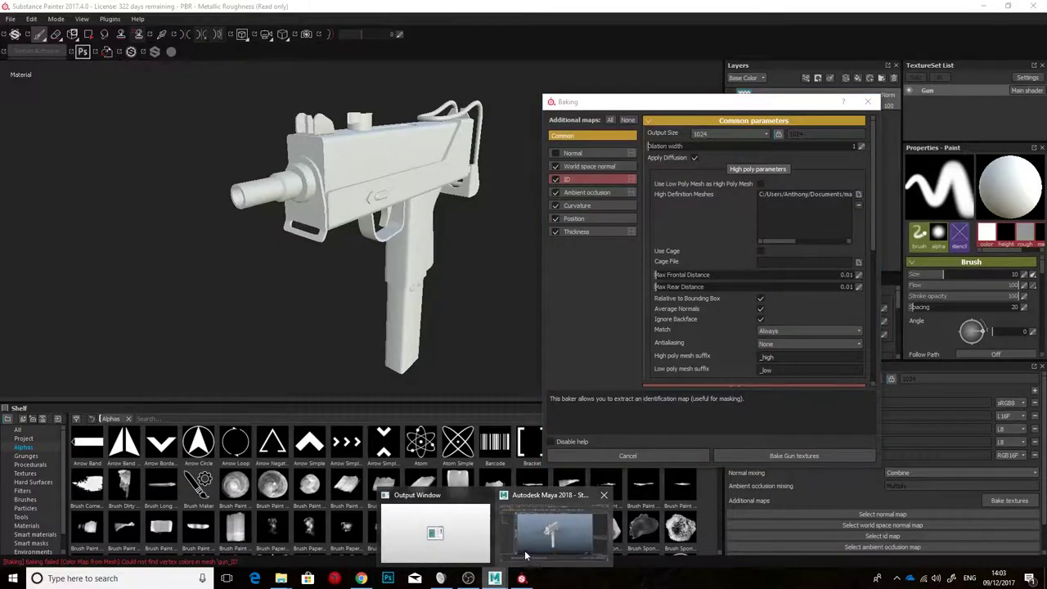
click(554, 528)
click(49, 167)
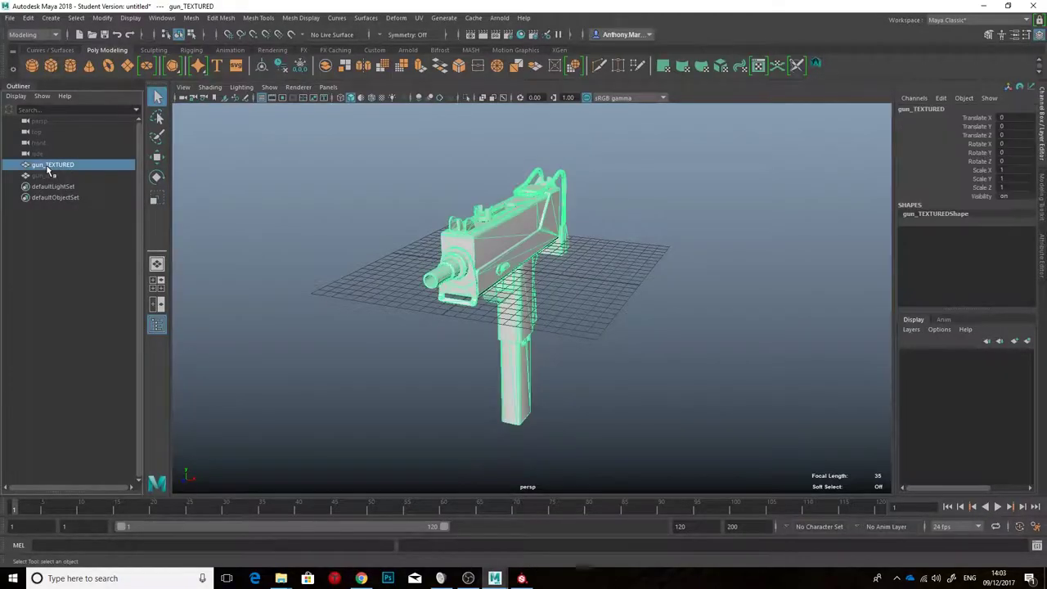
key(ctrl+h)
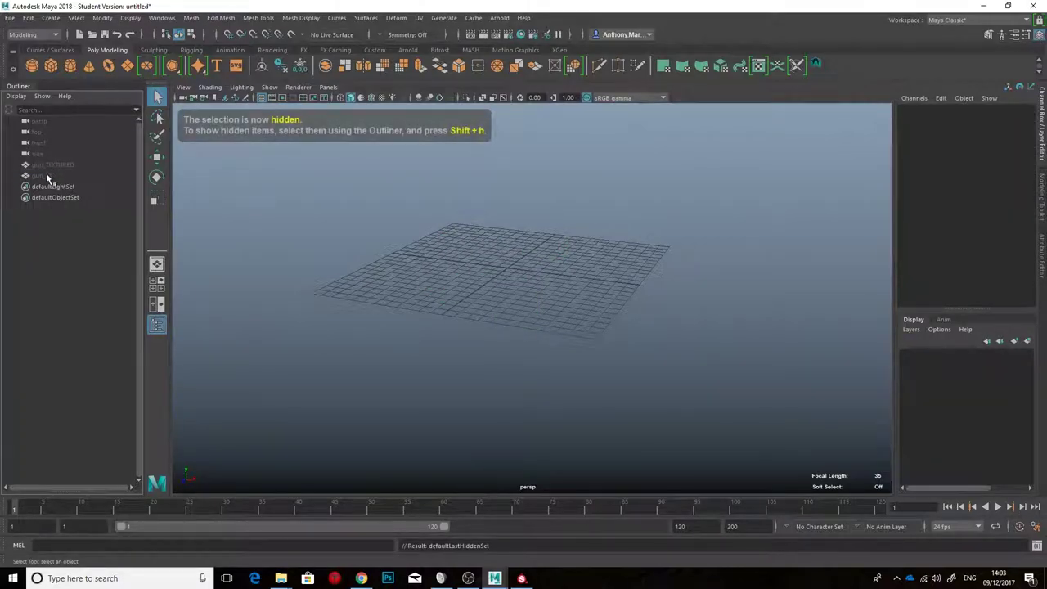
click(47, 175)
key(shift+h)
click(644, 206)
alt+drag(644, 206, 530, 260)
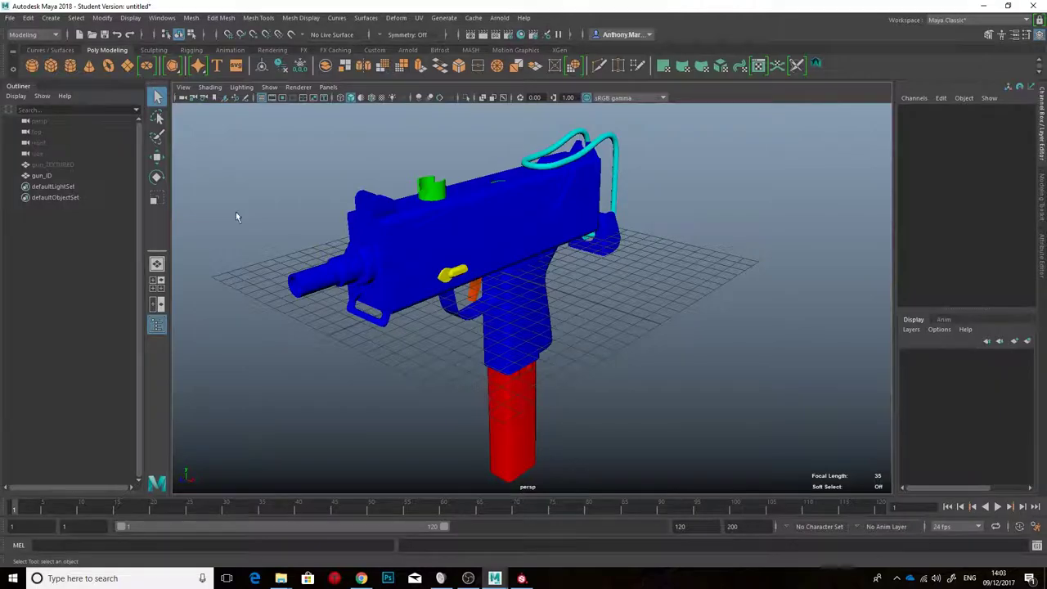
Open the Hypershade and compare the BLUE, CYAN, MAGENTA, ORANGE and RED materials with the gun's coloured parts, then minimize it.
click(521, 34)
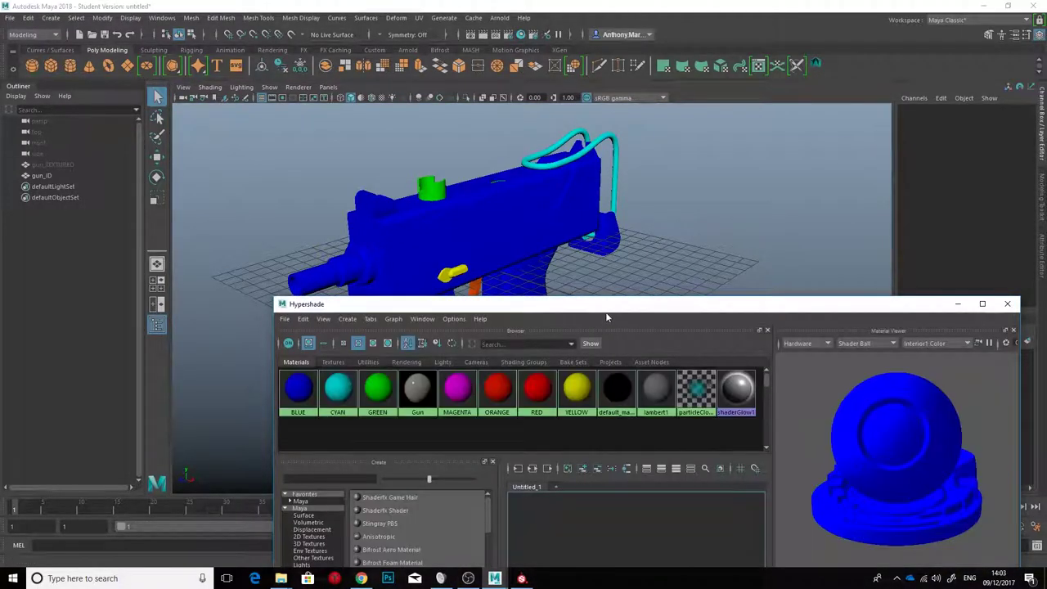
click(298, 390)
click(337, 389)
click(457, 389)
click(508, 391)
click(537, 389)
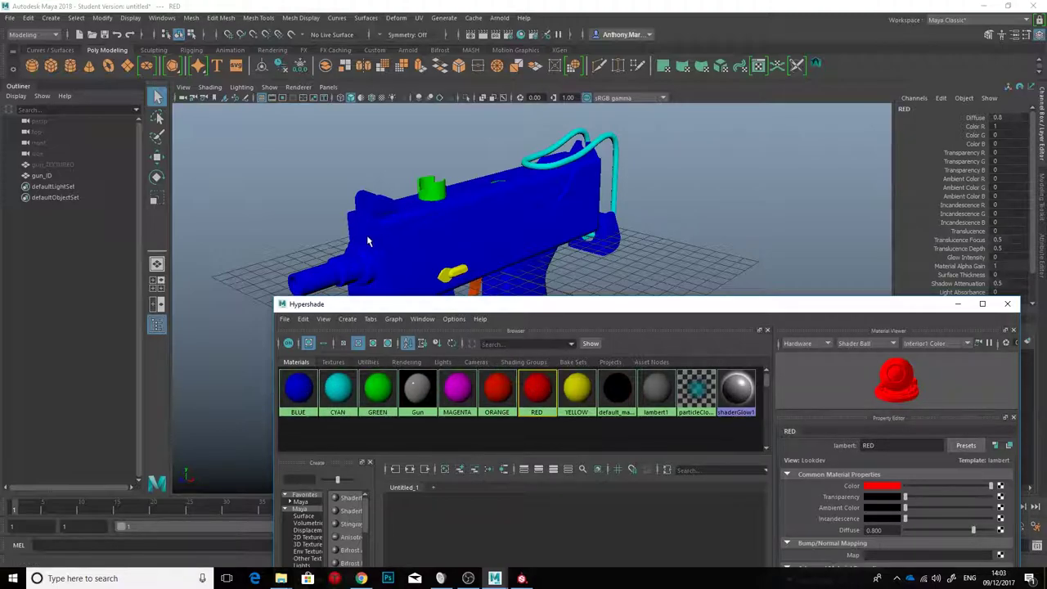
drag(382, 305, 445, 368)
mouse_move(507, 245)
alt+mouse_down()
mouse_move(580, 252)
mouse_move(402, 250)
mouse_move(466, 263)
mouse_move(454, 246)
mouse_move(493, 253)
alt+mouse_up()
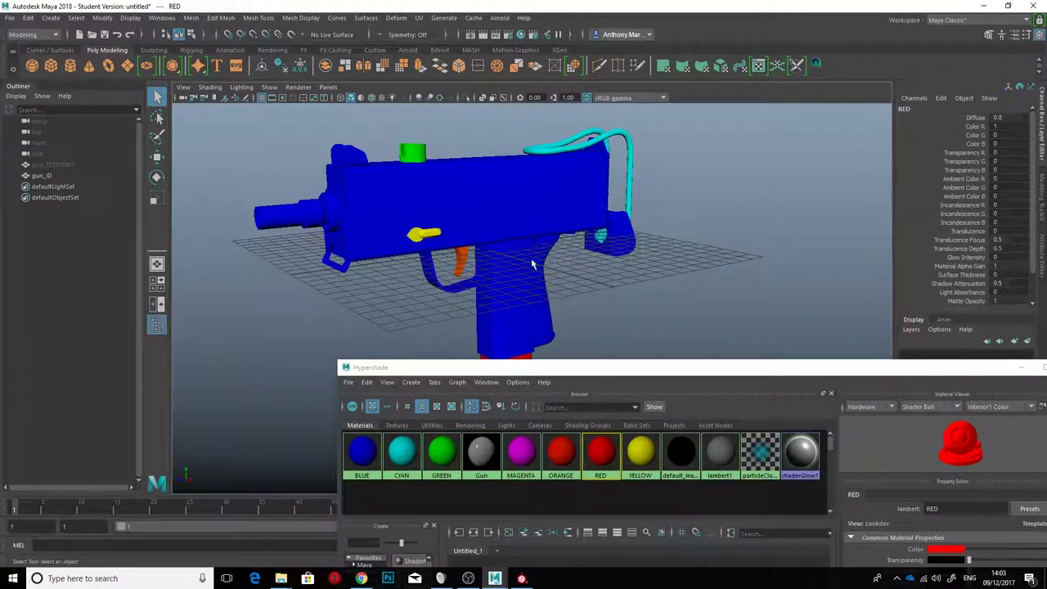
drag(899, 372, 687, 331)
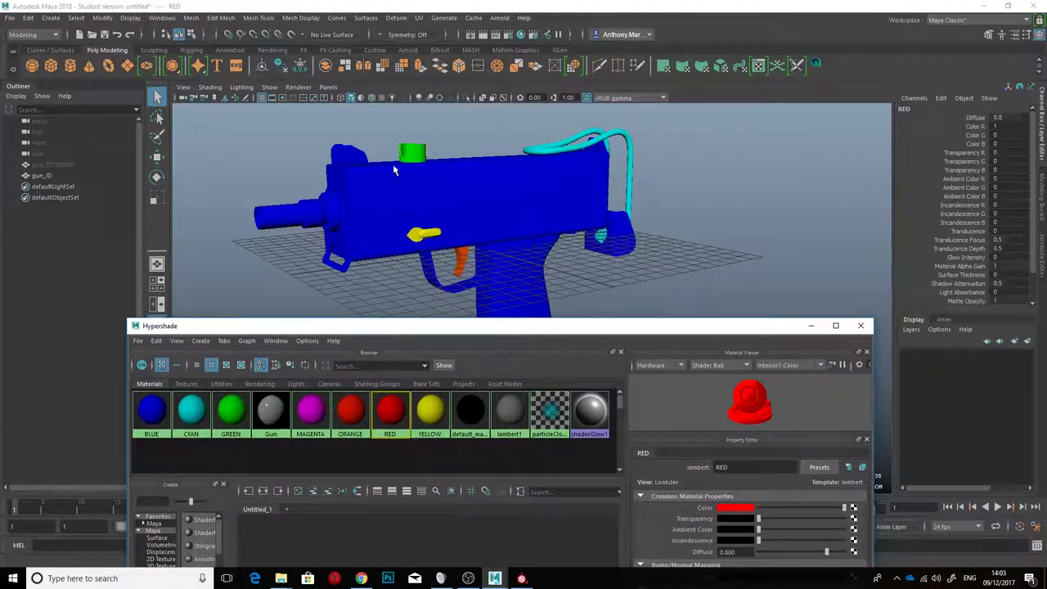
click(810, 325)
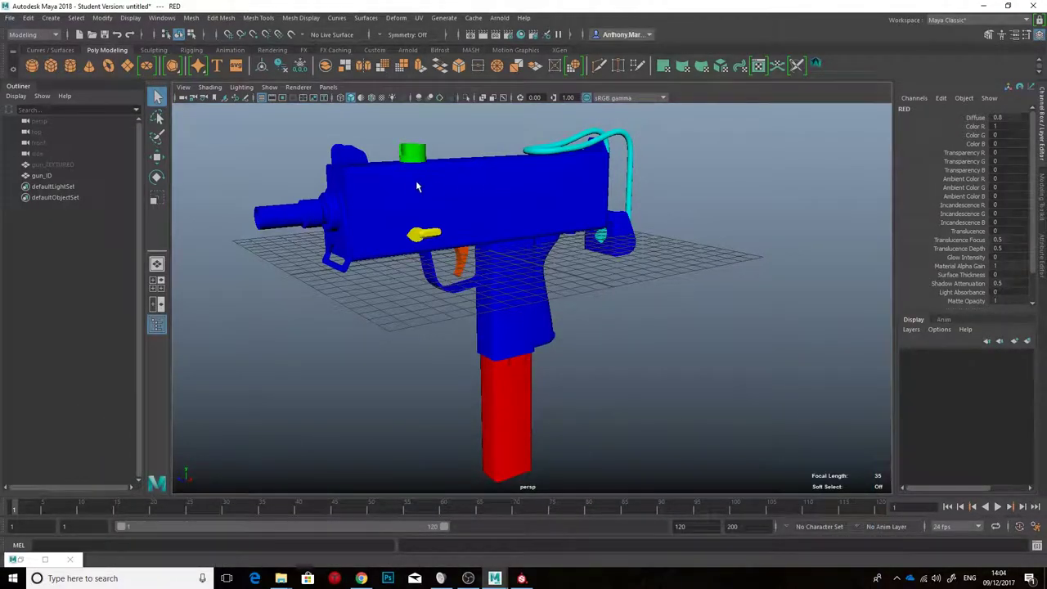
Examine the material colours assigned to the parts of gun_ID from both sides of the model.
mouse_move(431, 198)
alt+mouse_down()
mouse_move(528, 196)
mouse_move(414, 202)
alt+mouse_up()
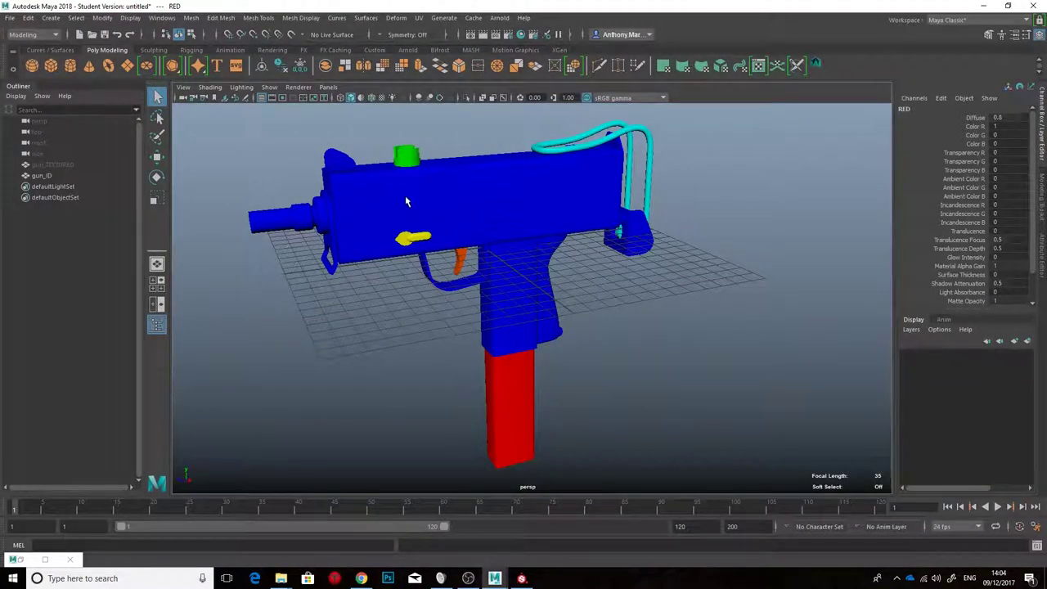
click(413, 198)
shift+right_click(413, 198)
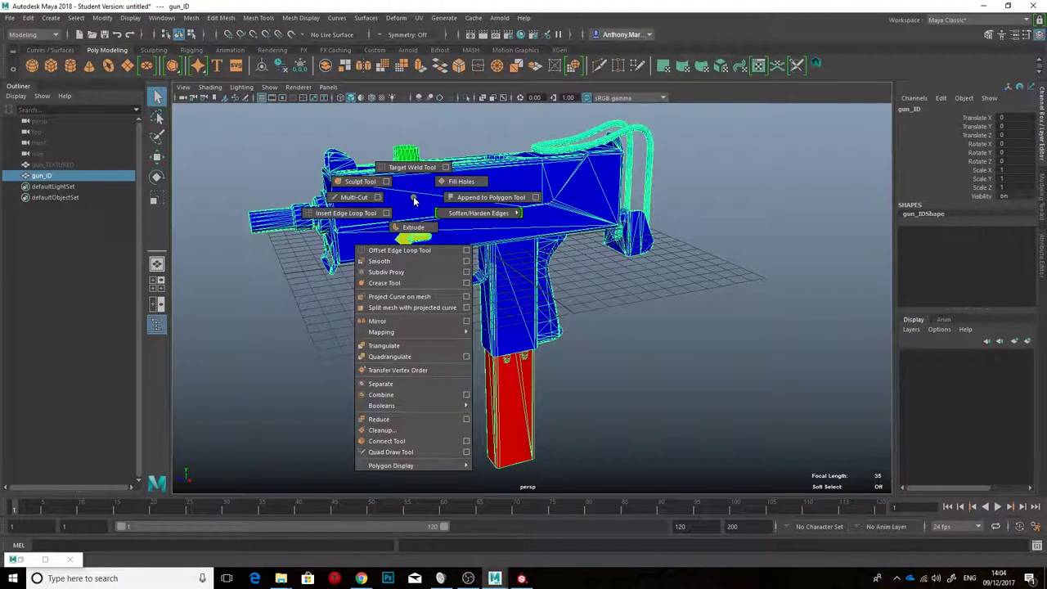
click(783, 396)
alt+drag(498, 270, 622, 474)
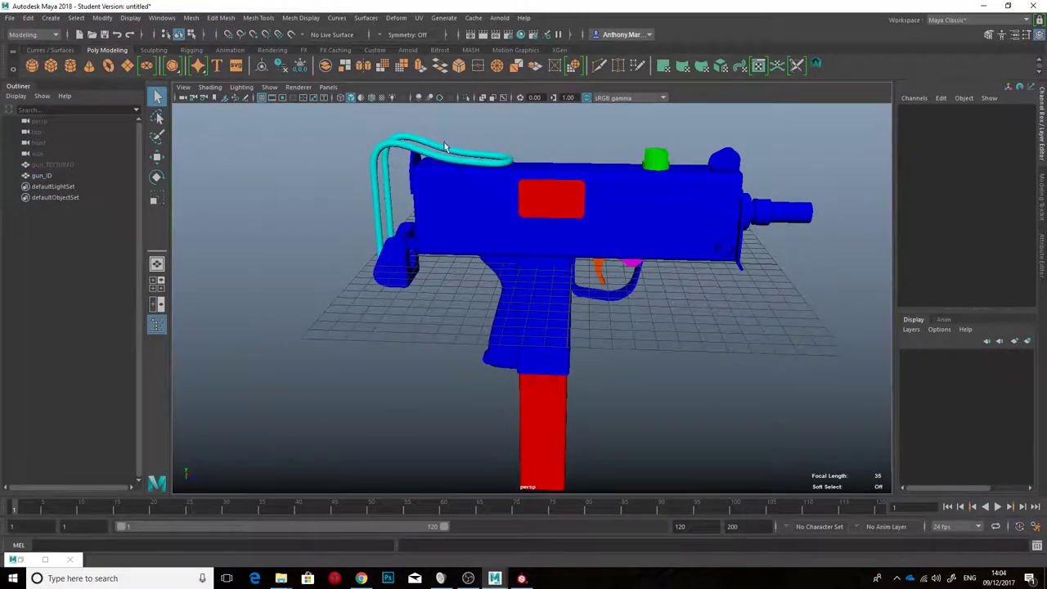
alt+drag(647, 199, 586, 219)
click(504, 206)
alt+drag(660, 239, 613, 261)
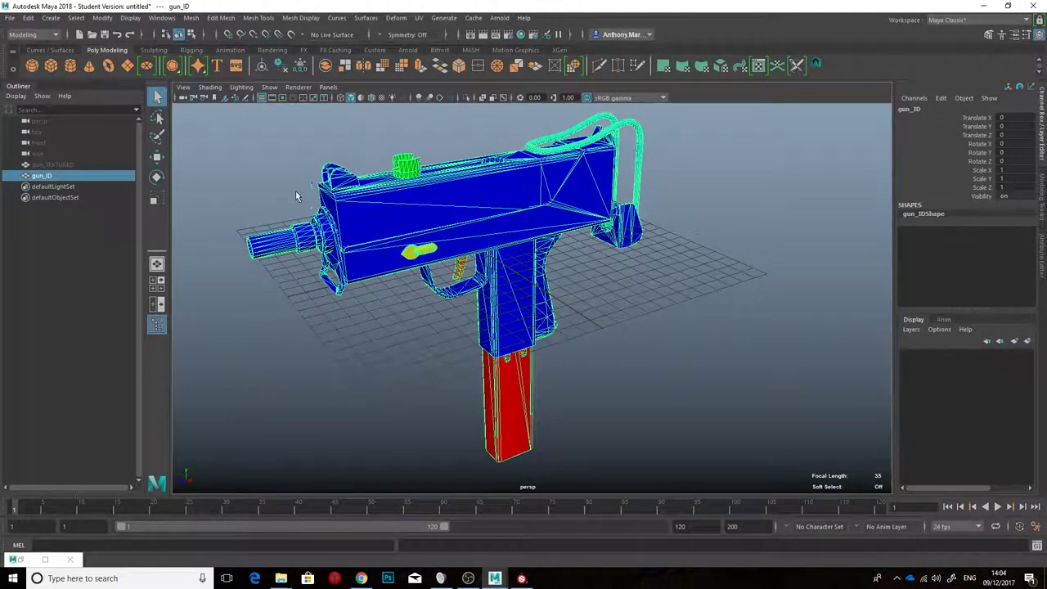
alt+drag(507, 244, 517, 247)
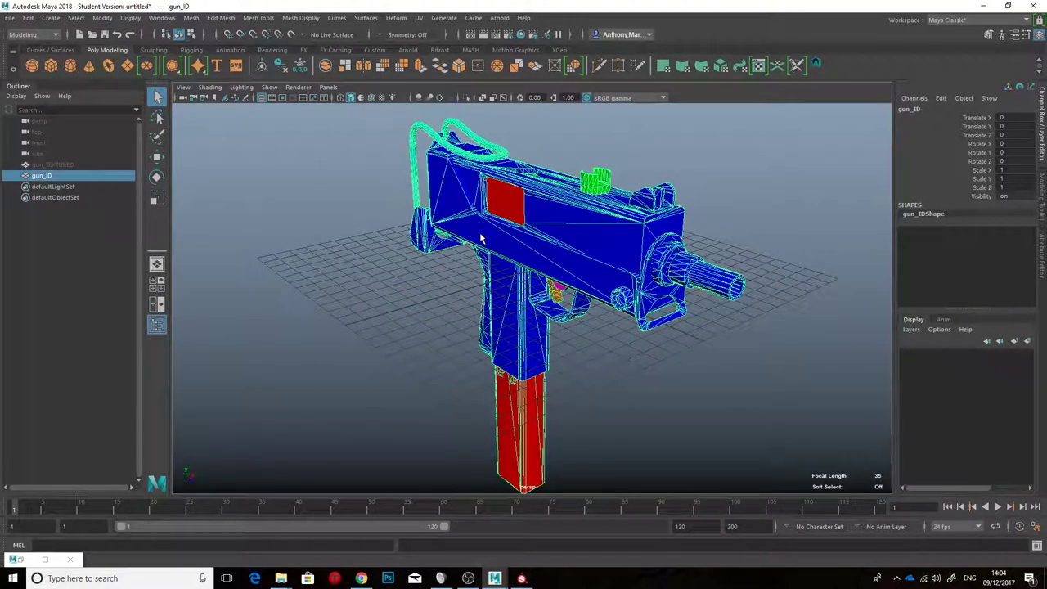
Hide gun_ID and show gun_TEXTURED in the viewport again.
key(ctrl+h)
click(65, 168)
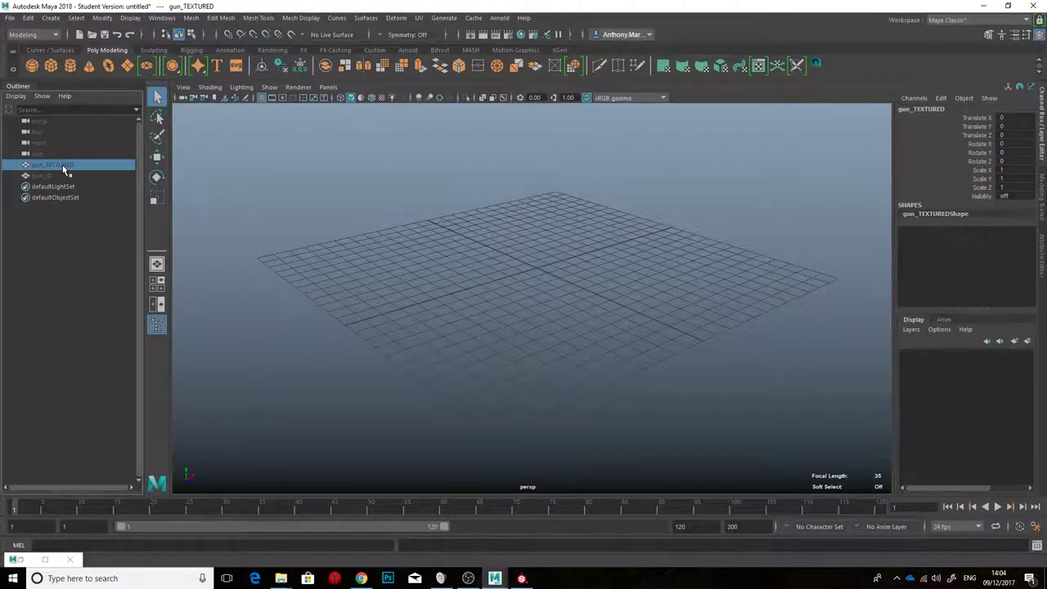
key(shift+h)
mouse_move(489, 202)
alt+mouse_down()
mouse_move(433, 235)
mouse_move(659, 215)
mouse_move(598, 297)
mouse_move(532, 268)
mouse_move(458, 270)
alt+mouse_up()
click(598, 297)
Switch back to Substance Painter, bake the Gun textures and review the resulting additional maps.
click(521, 578)
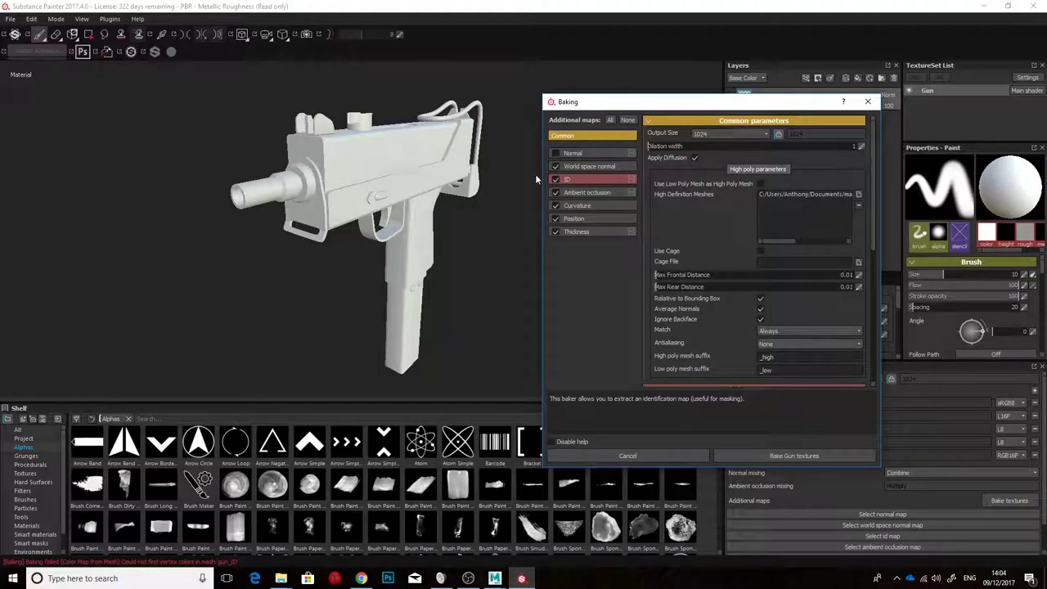
drag(793, 241, 758, 240)
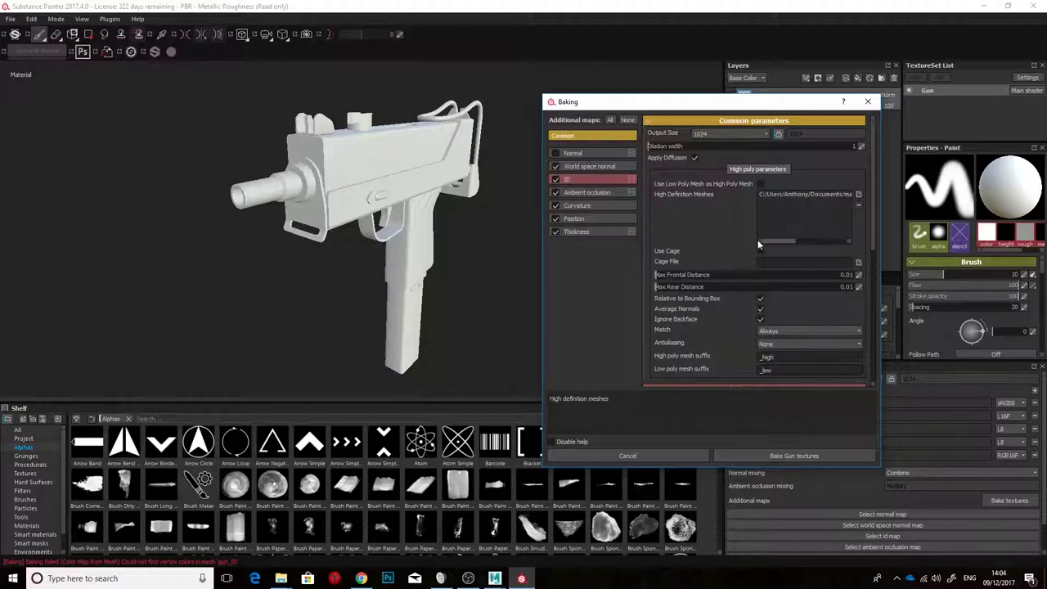
click(791, 455)
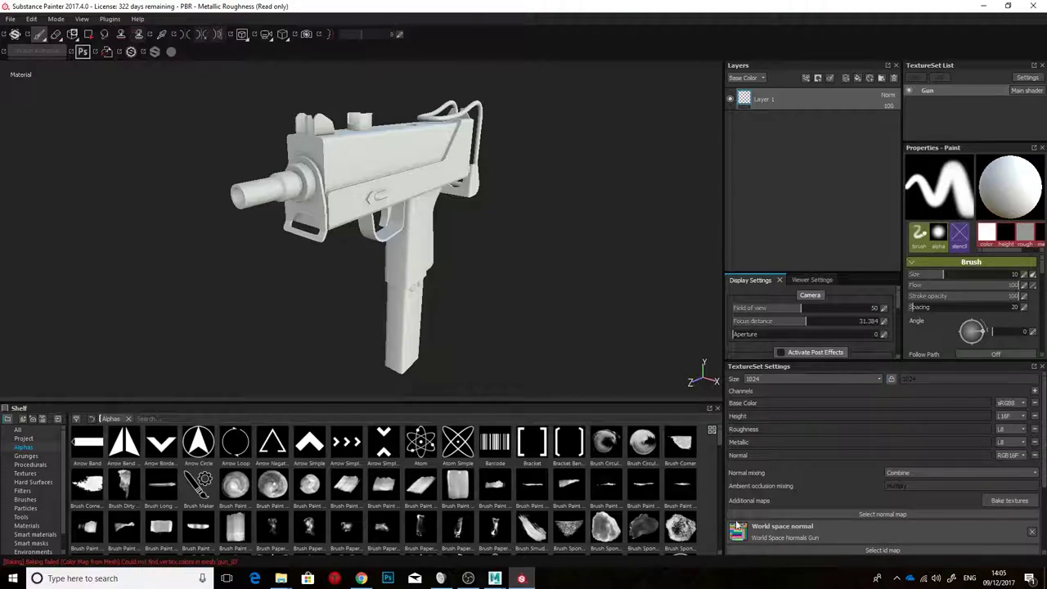
scroll(819, 442, down, 3)
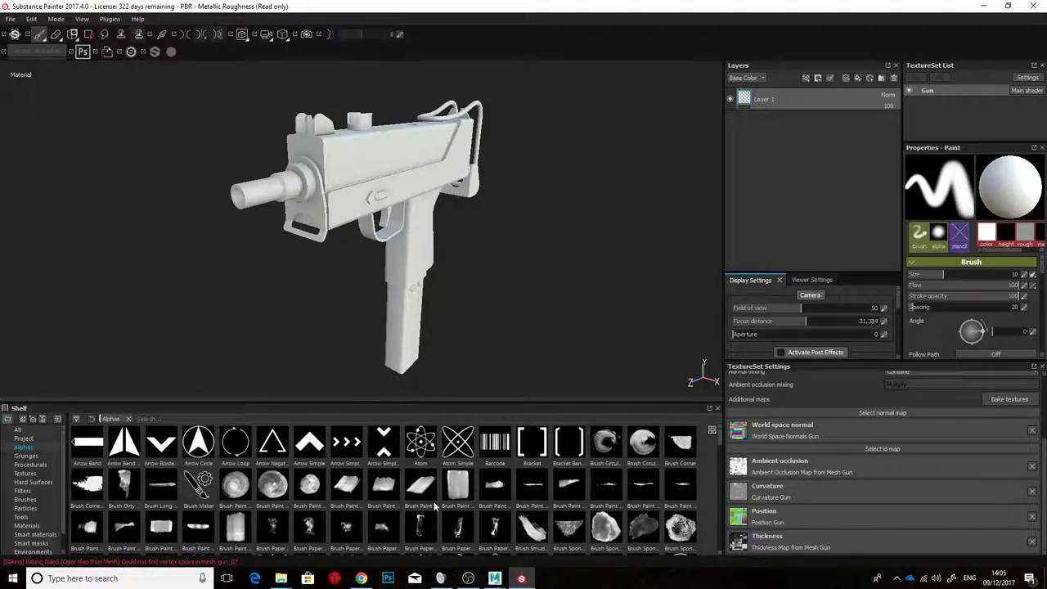
Reopen the baking settings, check the high definition mesh path and set the ID map's color source to Material Color.
click(1009, 399)
drag(598, 243, 657, 241)
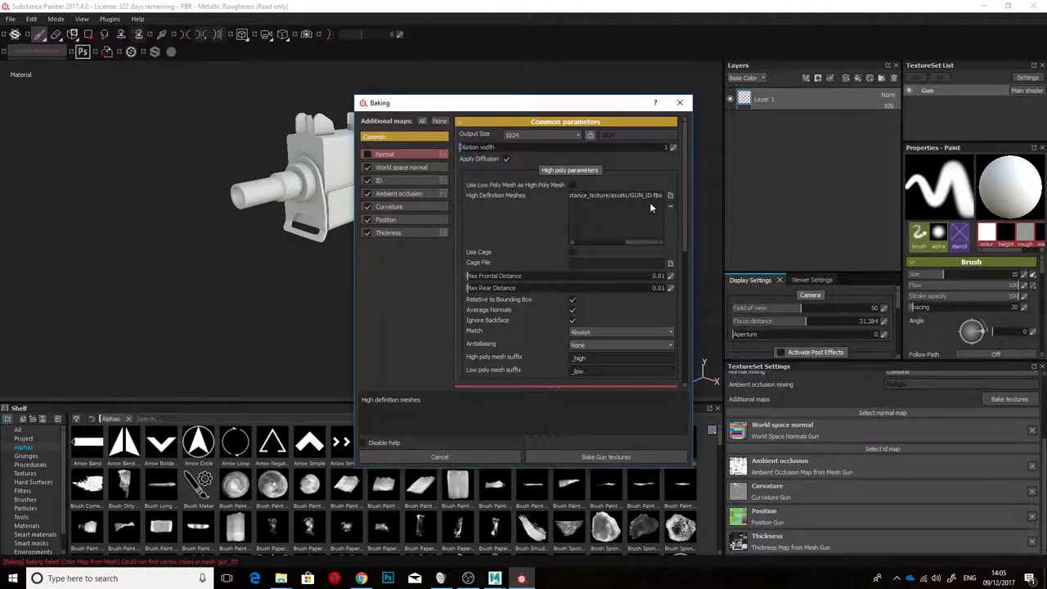
click(424, 178)
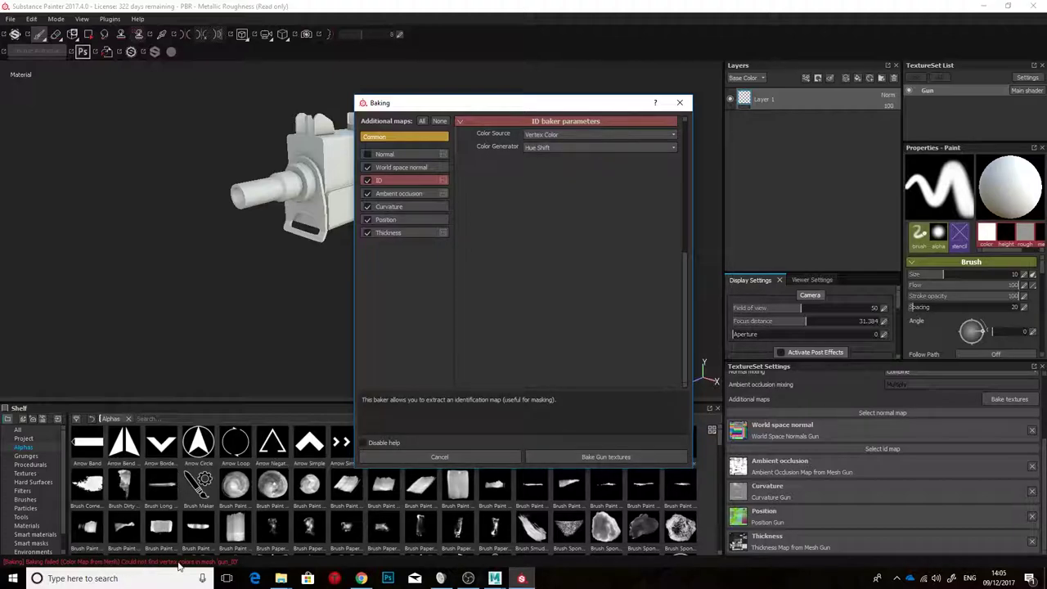
drag(685, 319, 687, 209)
scroll(628, 219, up, 1)
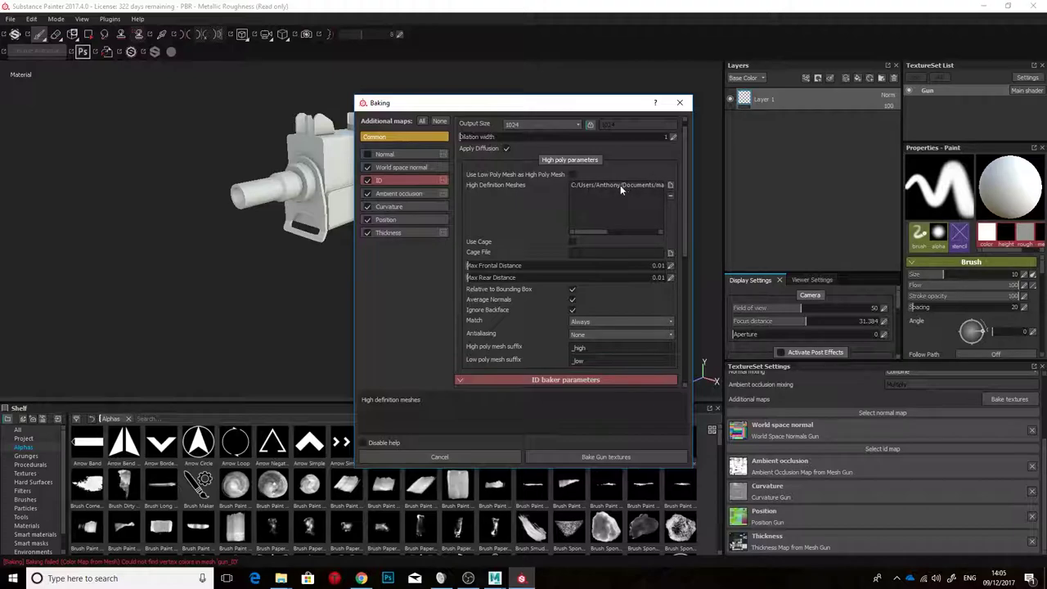
drag(684, 186, 684, 221)
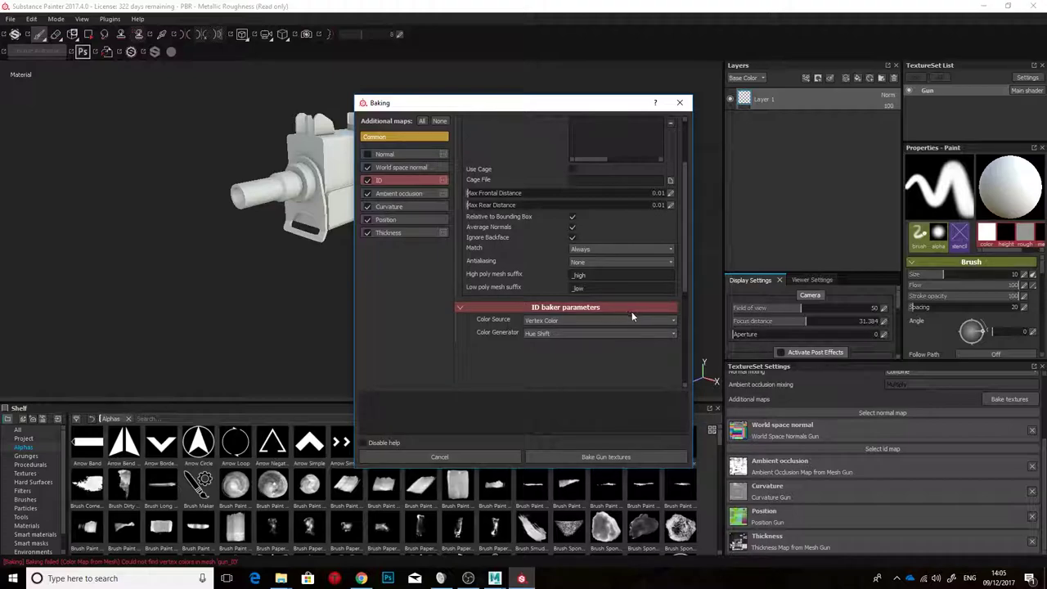
click(606, 321)
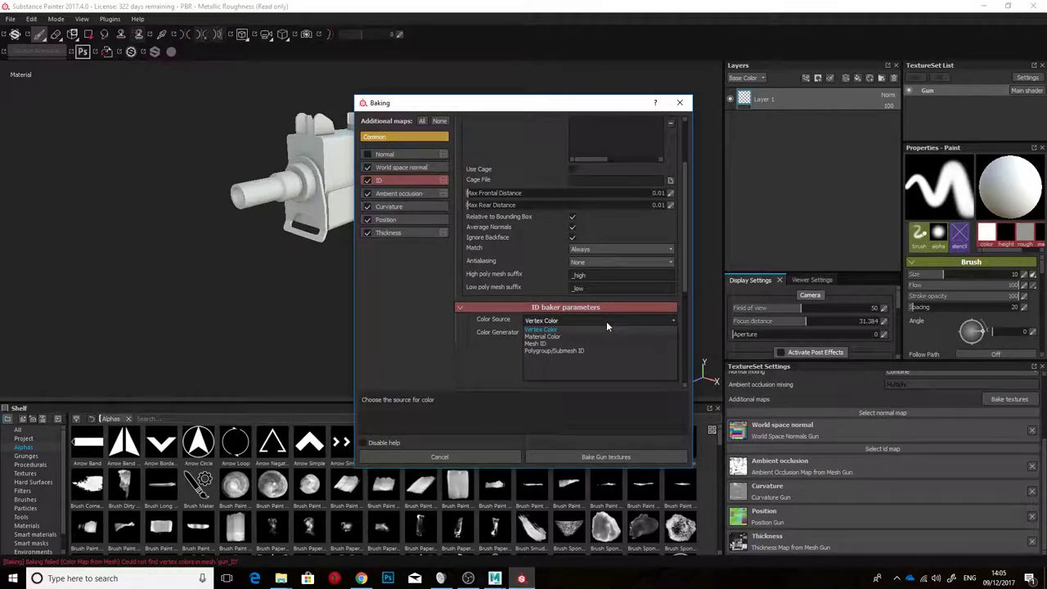
click(554, 337)
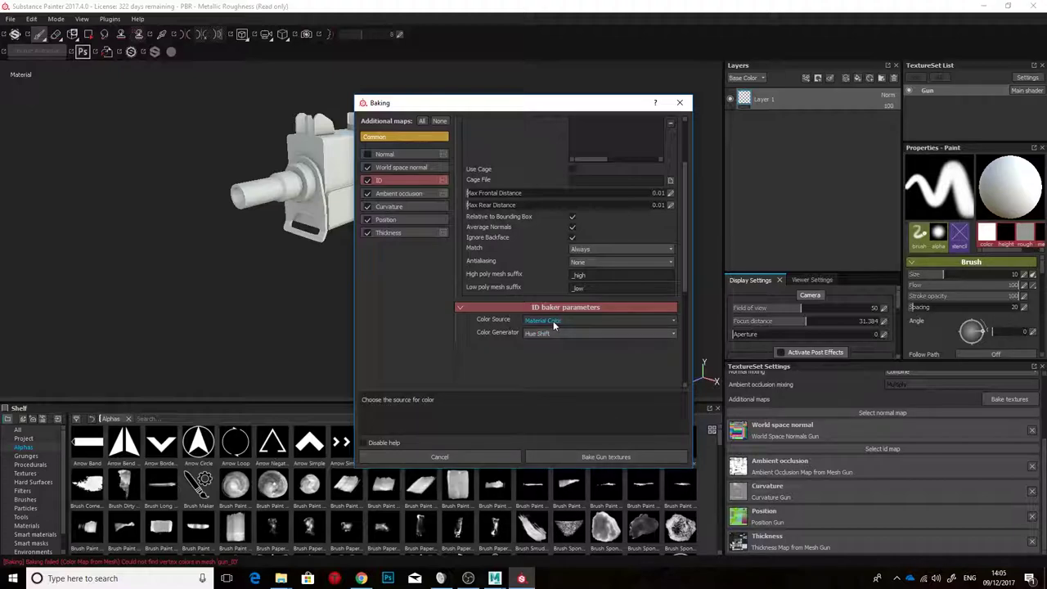
Restrict the bake to the ID map by excluding the world space normal, ambient occlusion, curvature, position and thickness maps.
scroll(685, 230, up, 3)
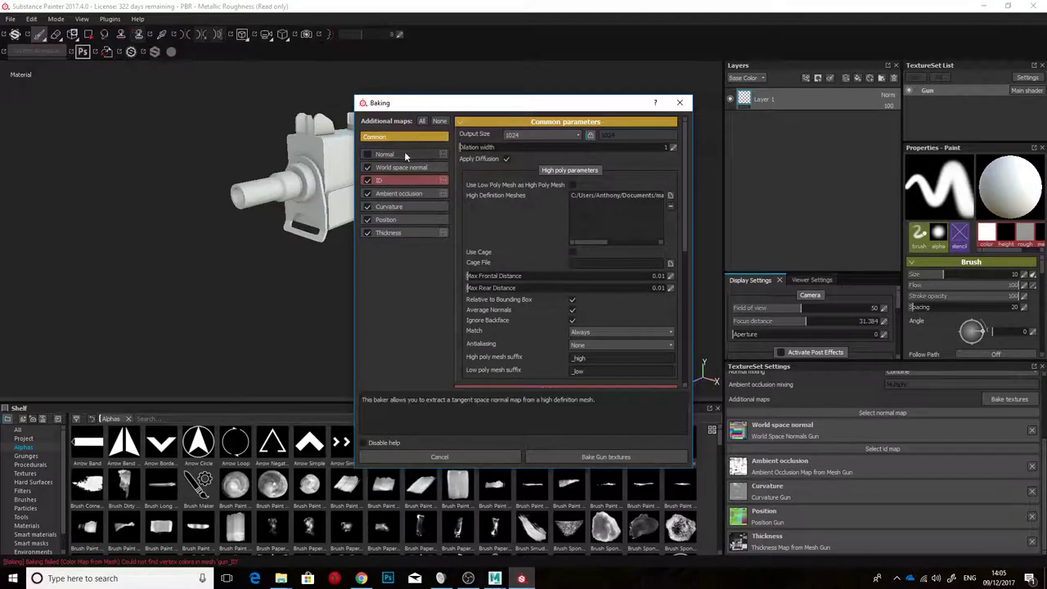
click(367, 167)
click(367, 193)
click(367, 206)
click(367, 219)
click(368, 232)
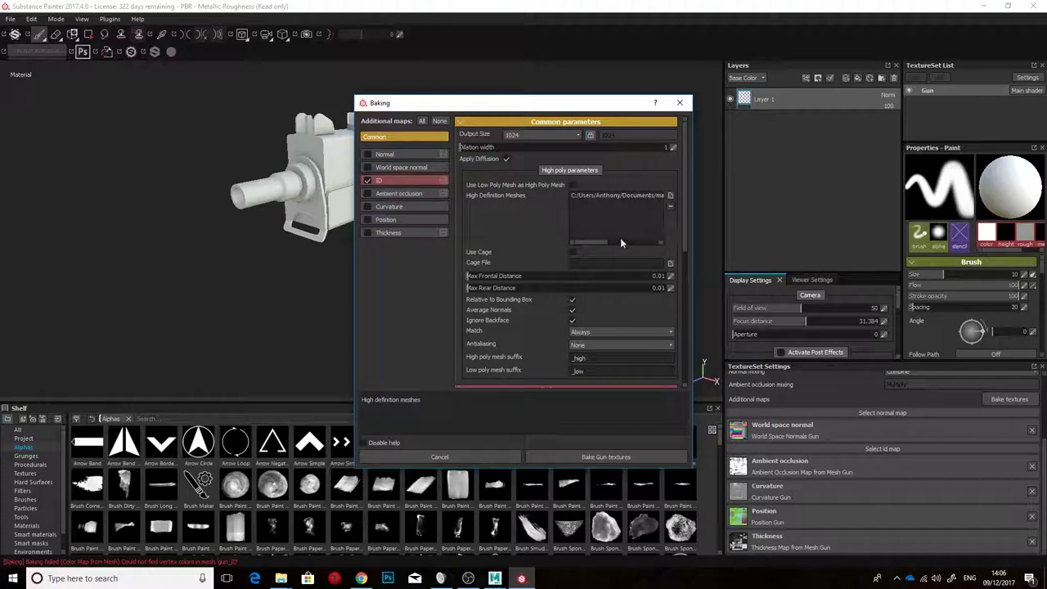
Check the high definition mesh path and the ID color source, and bake the Gun textures.
drag(601, 243, 646, 242)
drag(645, 240, 575, 241)
drag(682, 216, 684, 270)
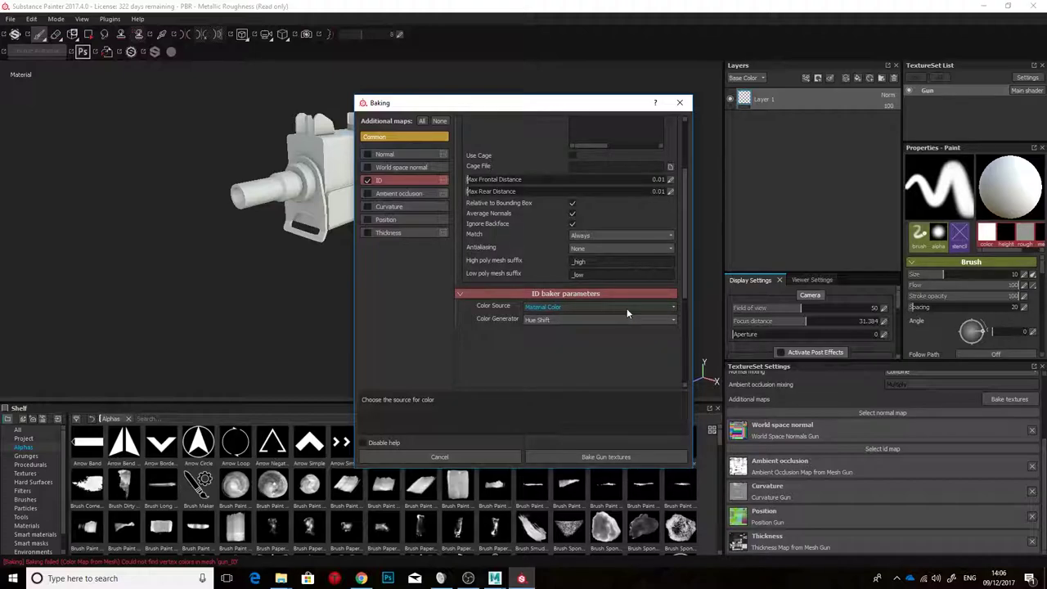
click(586, 459)
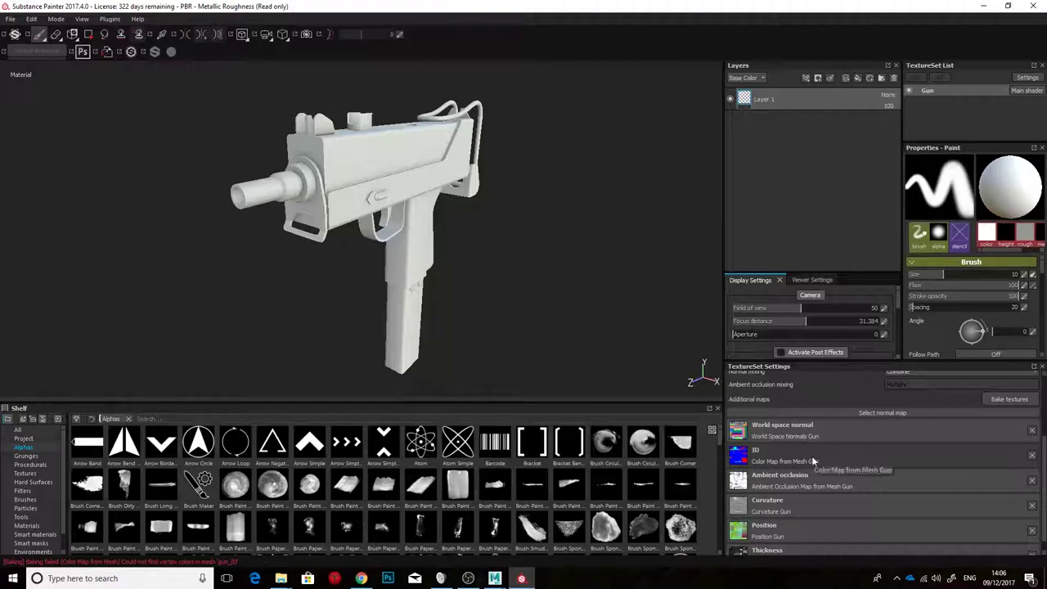
Add the Steel Gun Mat smart material to the layer stack above Layer 1.
mouse_move(545, 184)
alt+mouse_down()
mouse_move(505, 183)
mouse_move(525, 185)
alt+mouse_up()
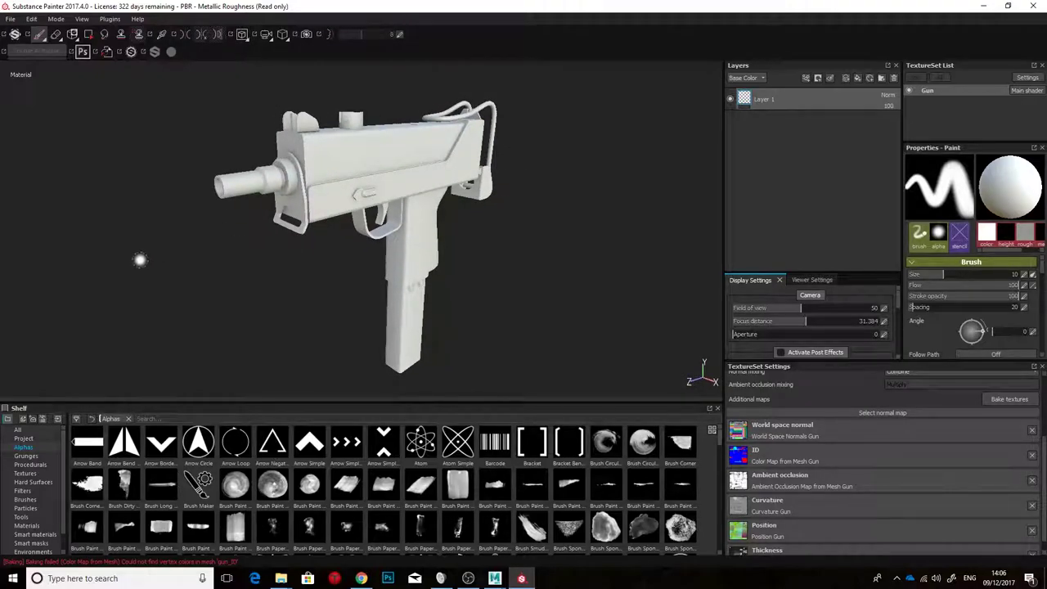
click(36, 535)
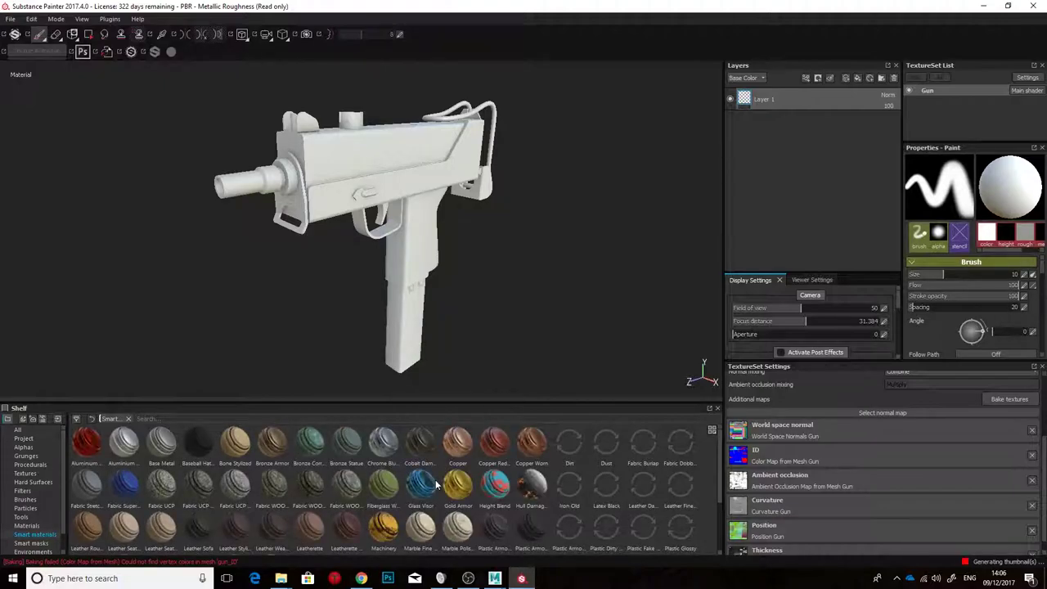
scroll(591, 491, down, 2)
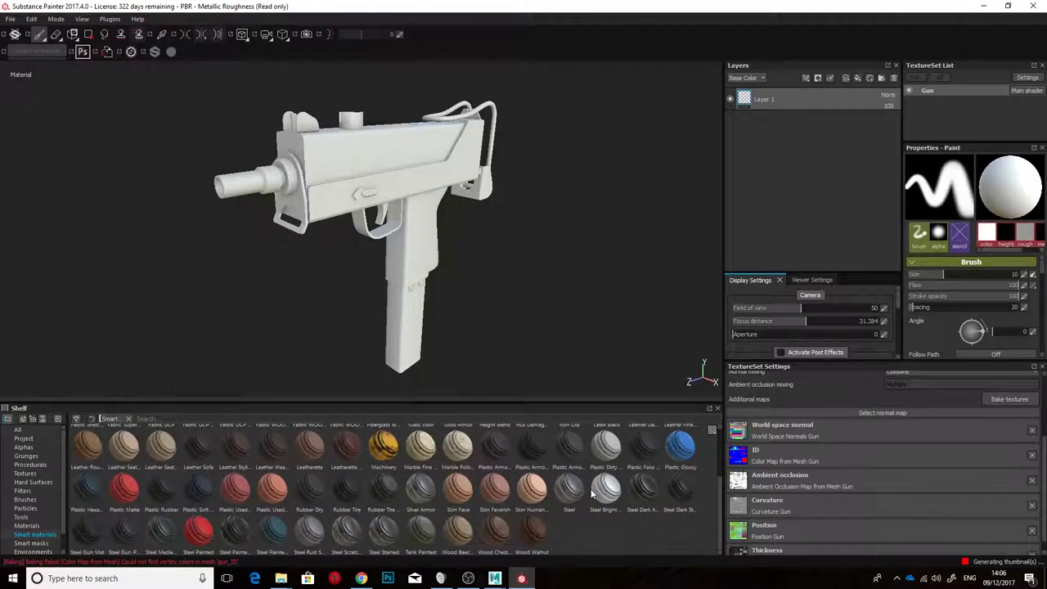
scroll(591, 490, up, 2)
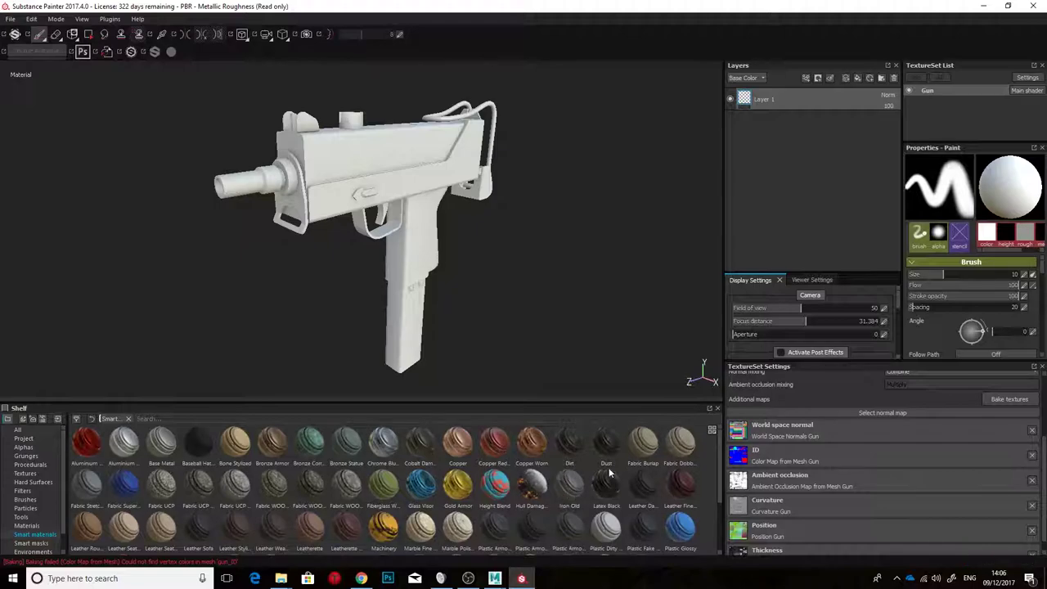
scroll(266, 473, down, 2)
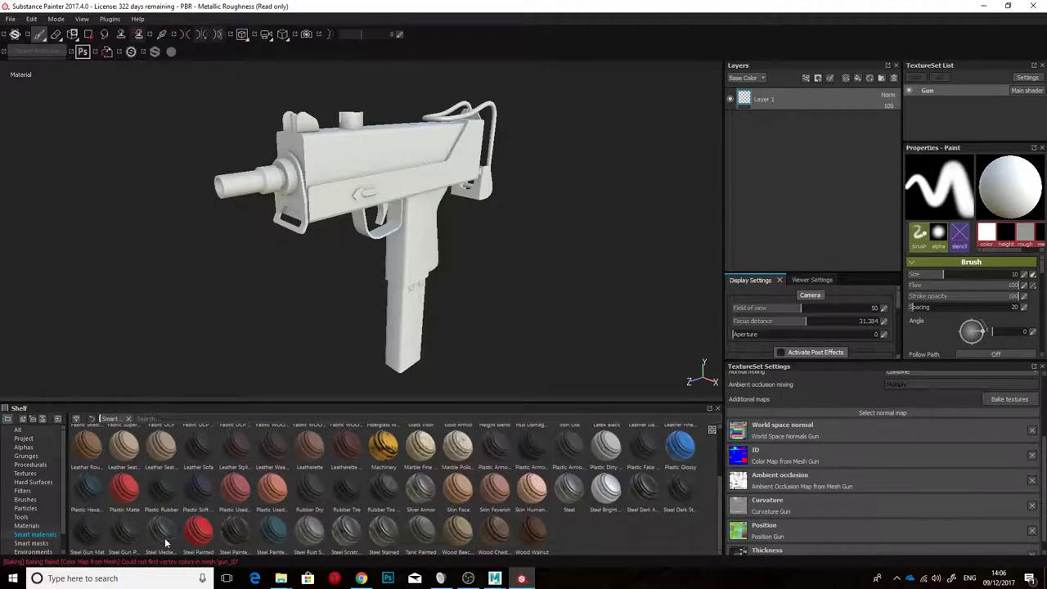
drag(88, 530, 793, 90)
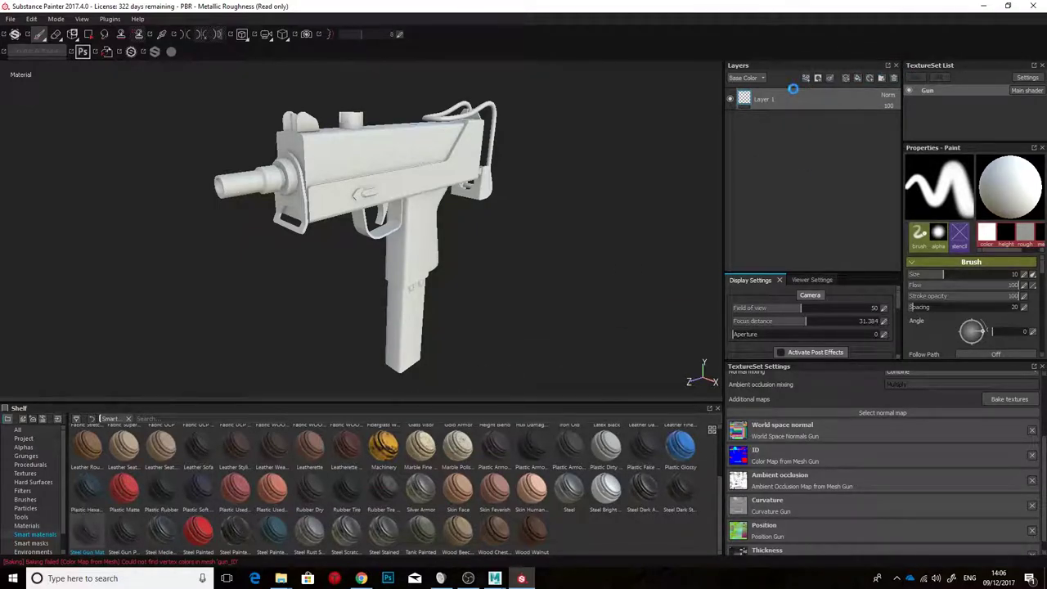
Add a color selection mask to the Steel Gun Mat layer and pick the blue ID color of the gun body.
alt+drag(458, 222, 543, 209)
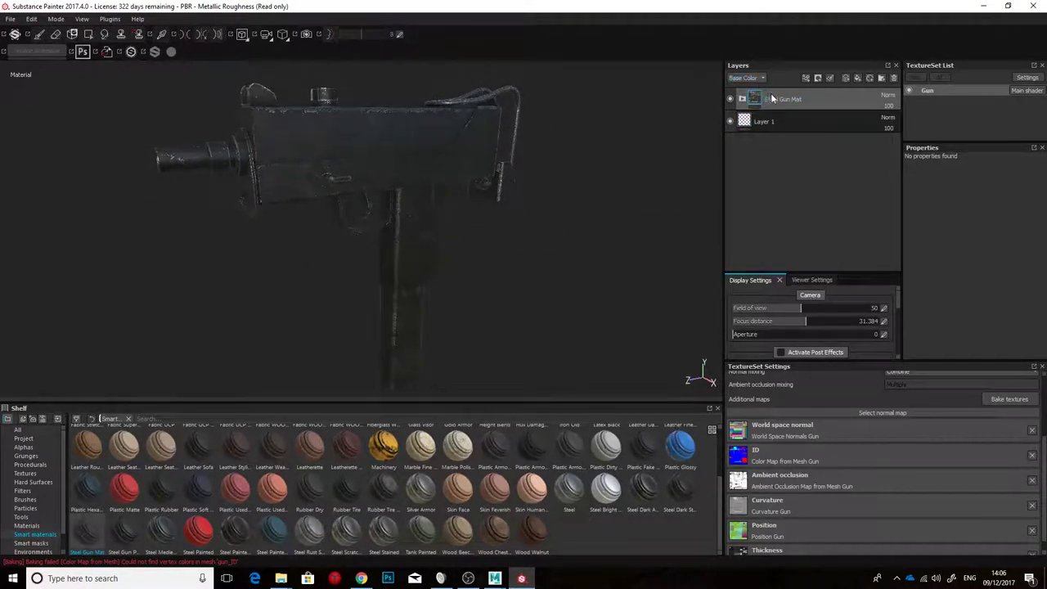
right_click(762, 96)
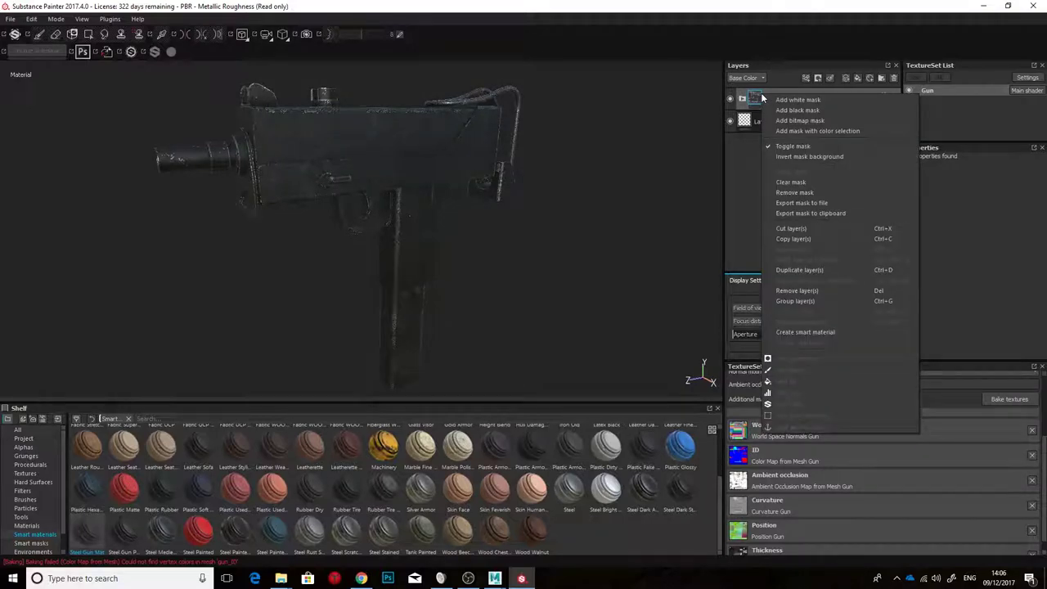
click(802, 131)
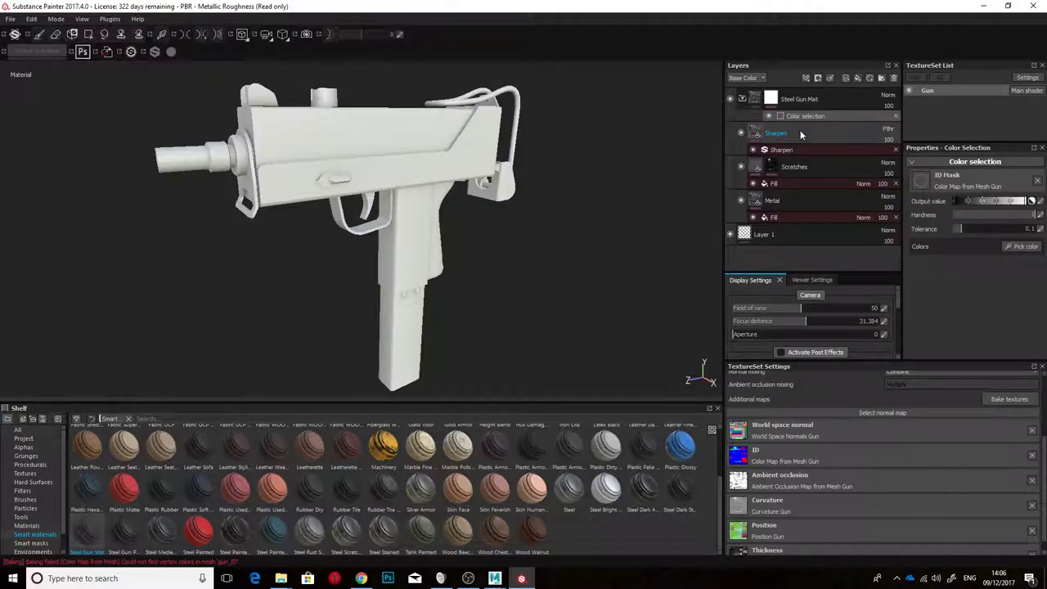
click(1019, 248)
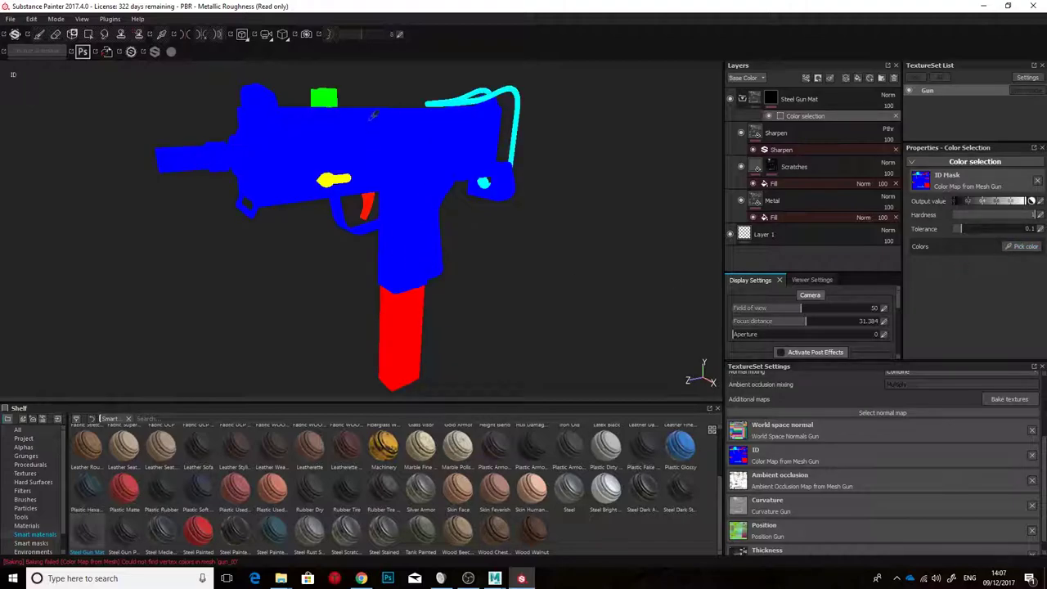
click(277, 133)
alt+drag(499, 212, 696, 374)
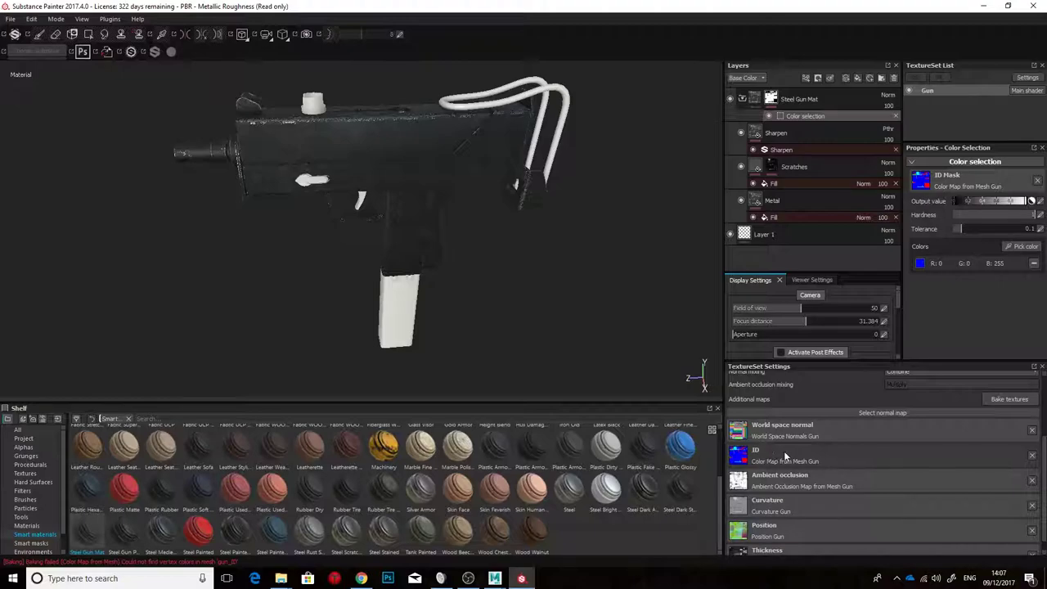
alt+drag(517, 307, 568, 269)
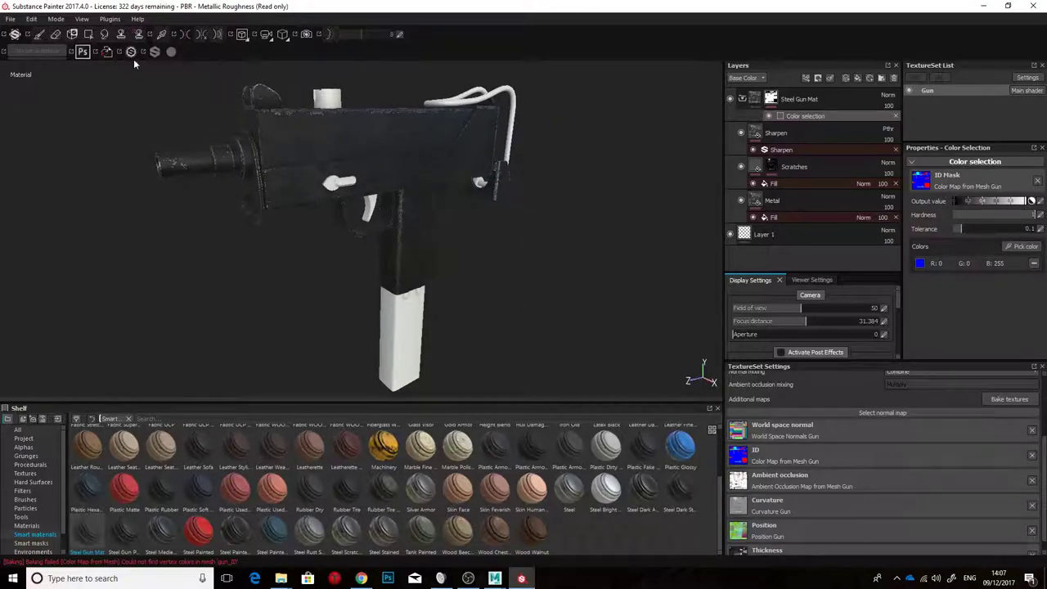
Open the texture export settings and compare the output maps of the Arnold 5 (AiStandard) and Arnold5_no_H_E presets.
click(11, 20)
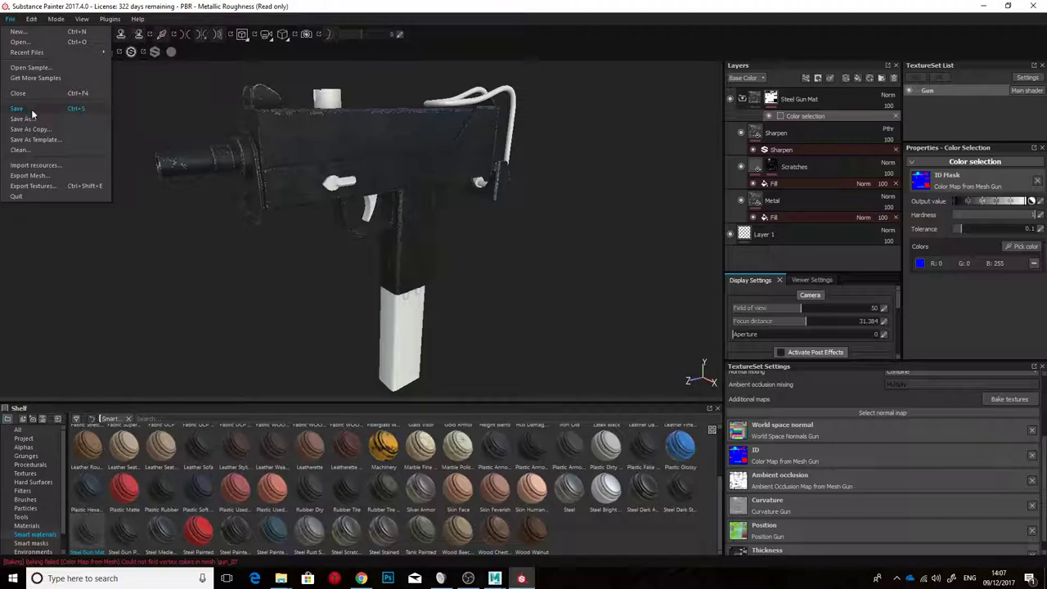
click(46, 185)
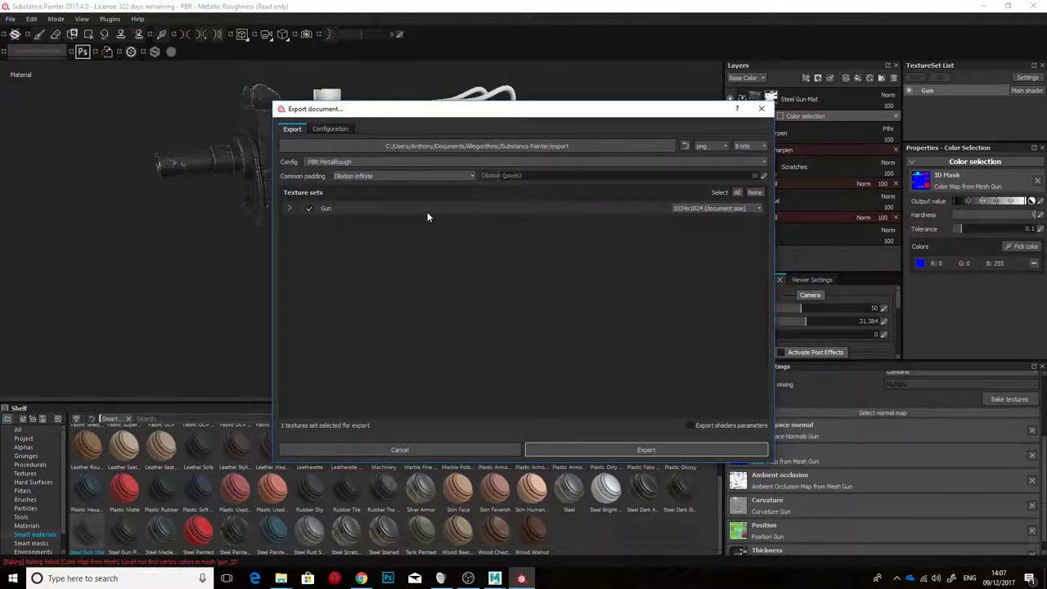
click(330, 128)
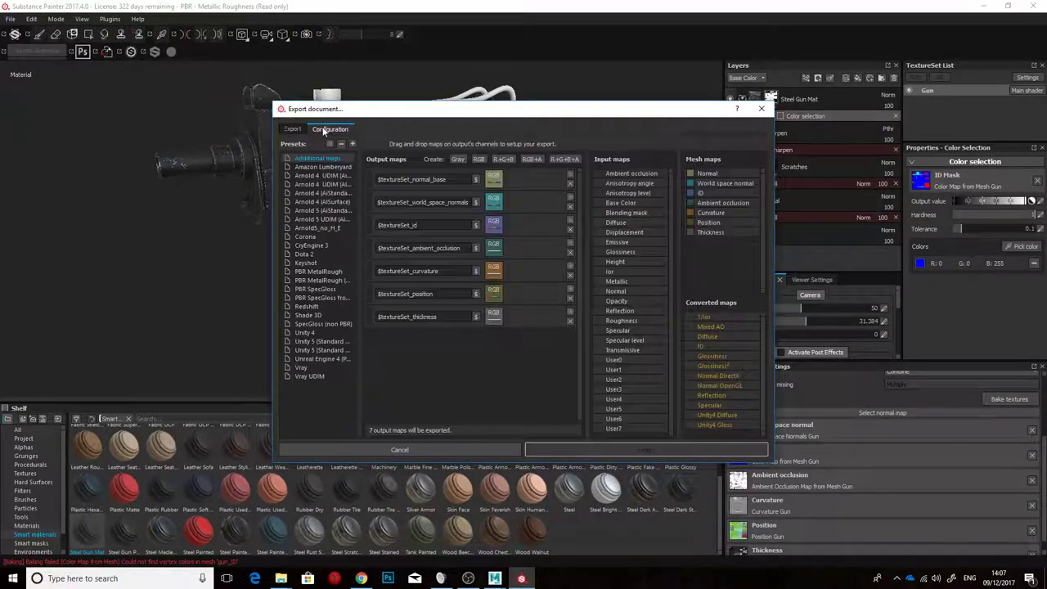
click(332, 227)
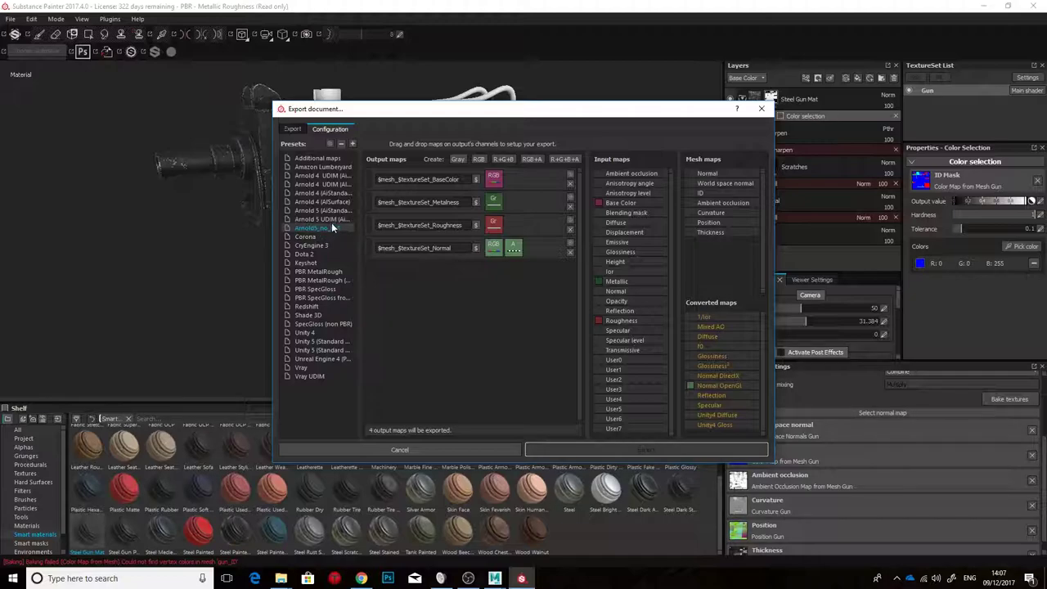
click(324, 211)
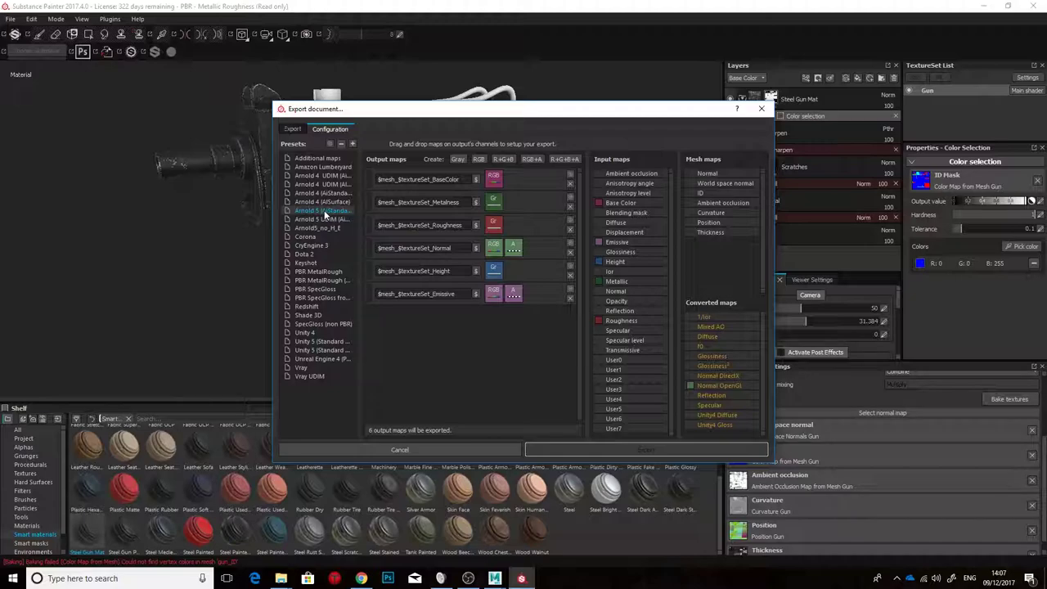
click(327, 228)
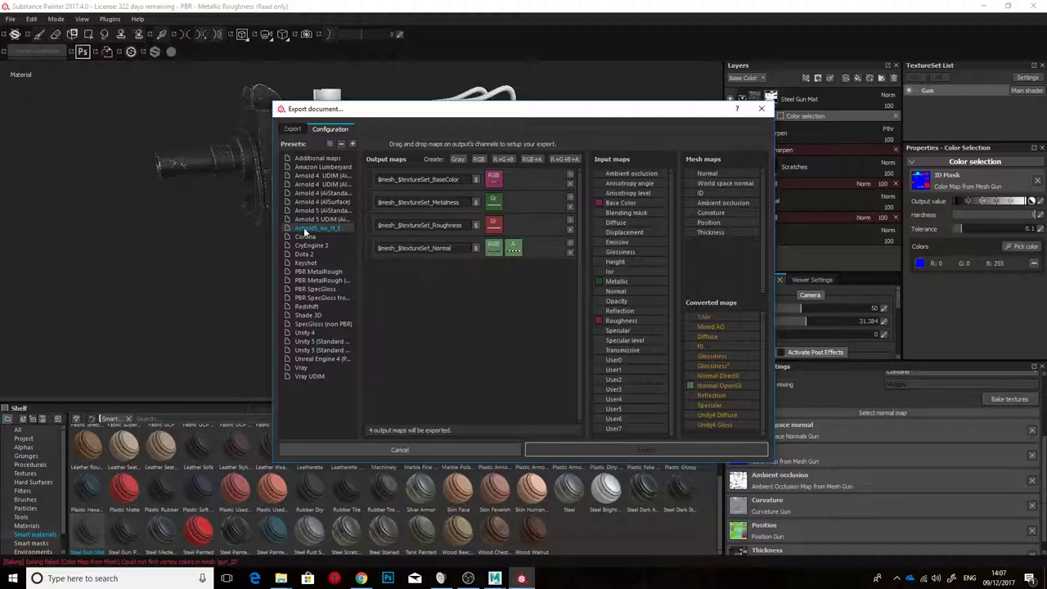
Set the export config to Arnold5_no_H_E and expand the Gun texture set to list its output maps.
click(293, 129)
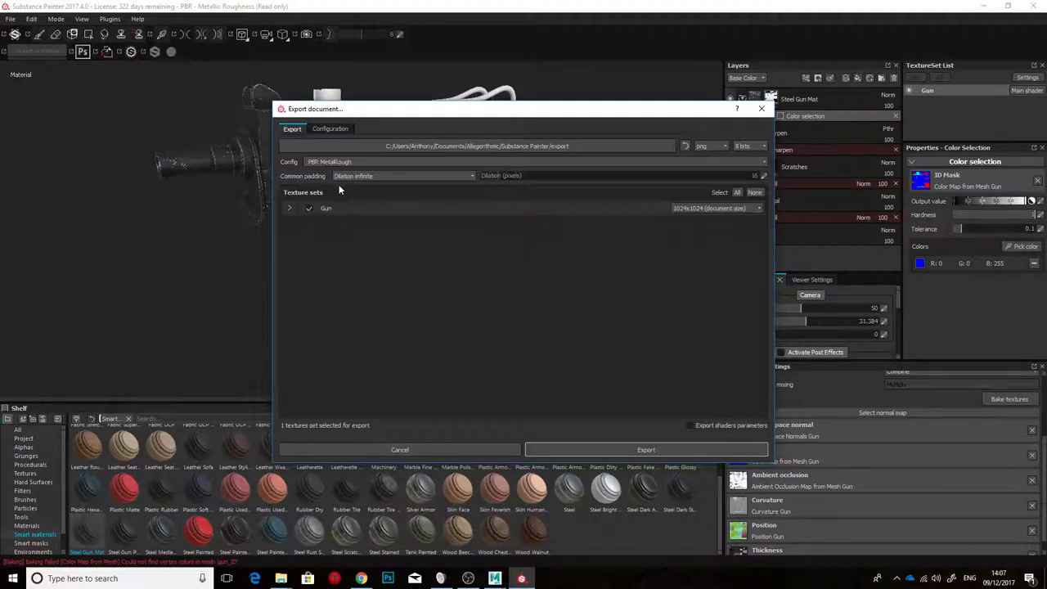
click(407, 163)
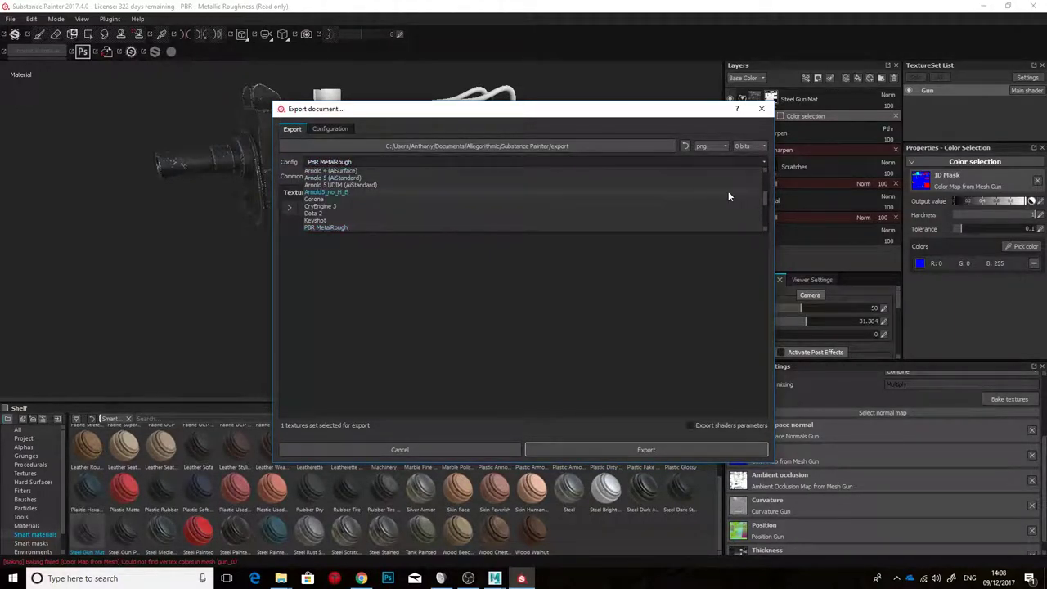
mouse_move(765, 193)
mouse_down()
mouse_move(764, 220)
mouse_move(764, 195)
mouse_up()
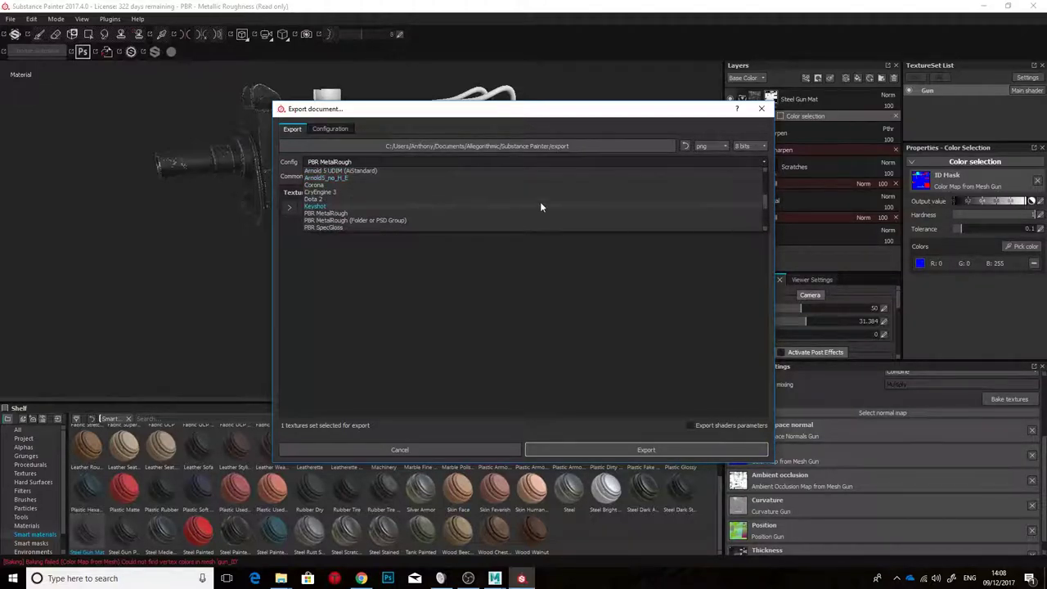
click(336, 176)
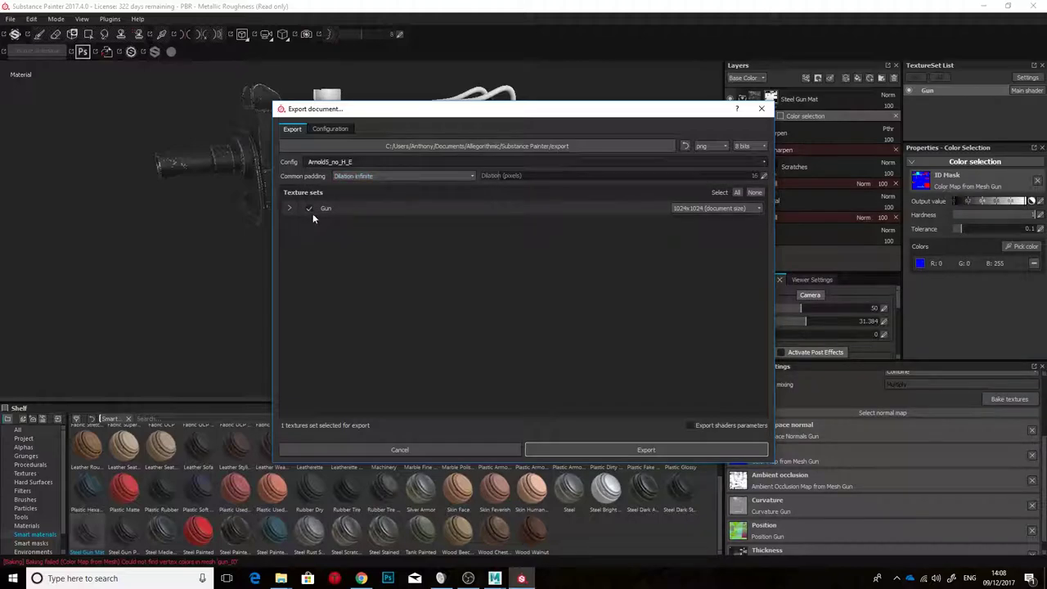
click(287, 209)
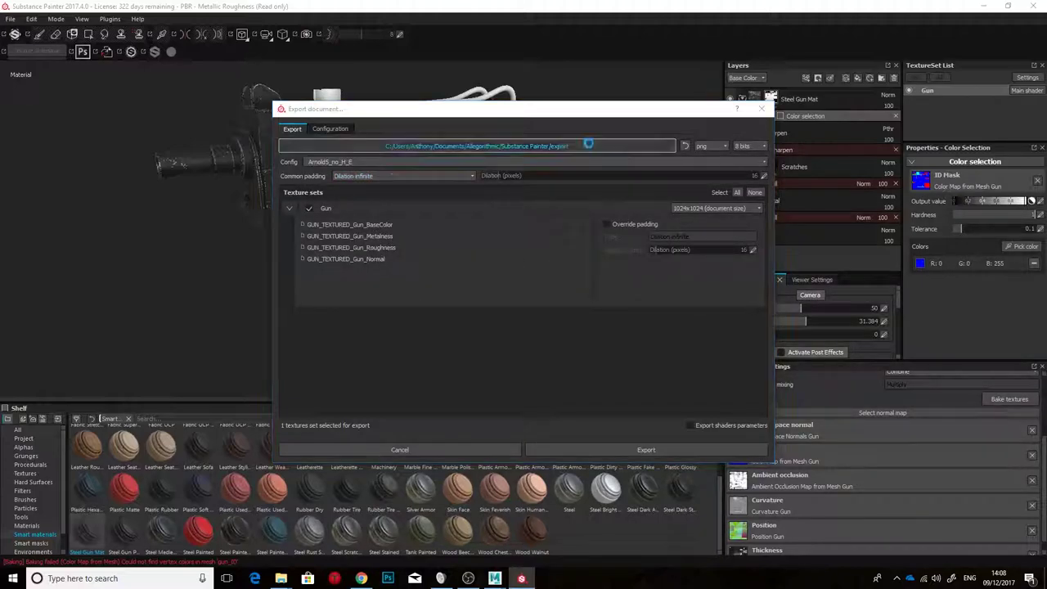
Set the export destination to the sourceimages folder of the Substance_lecture project under Documents/maya/projects.
click(523, 146)
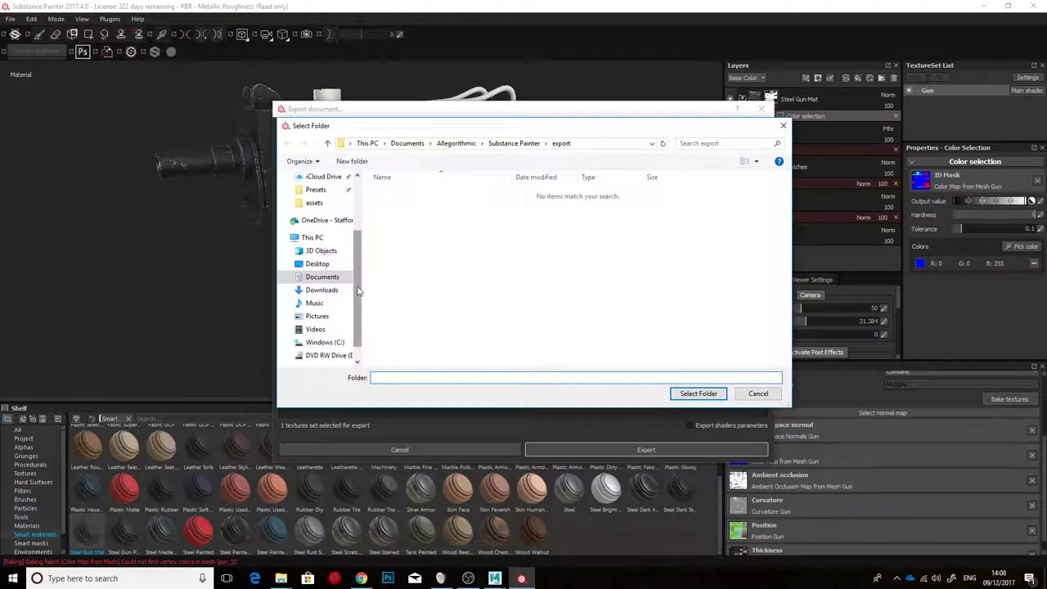
scroll(353, 266, up, 3)
click(336, 236)
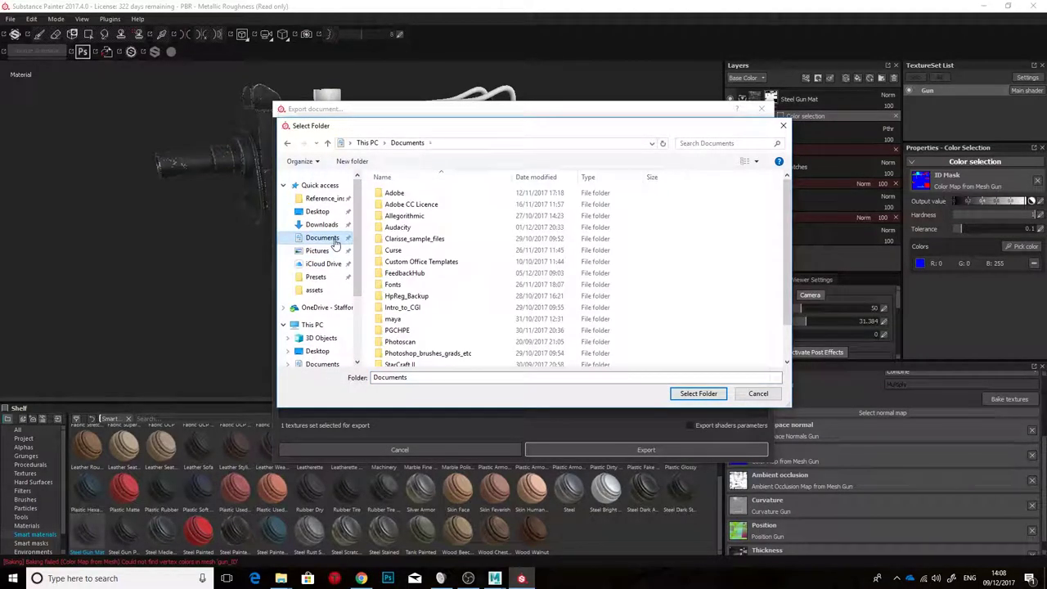
double_click(394, 319)
double_click(396, 227)
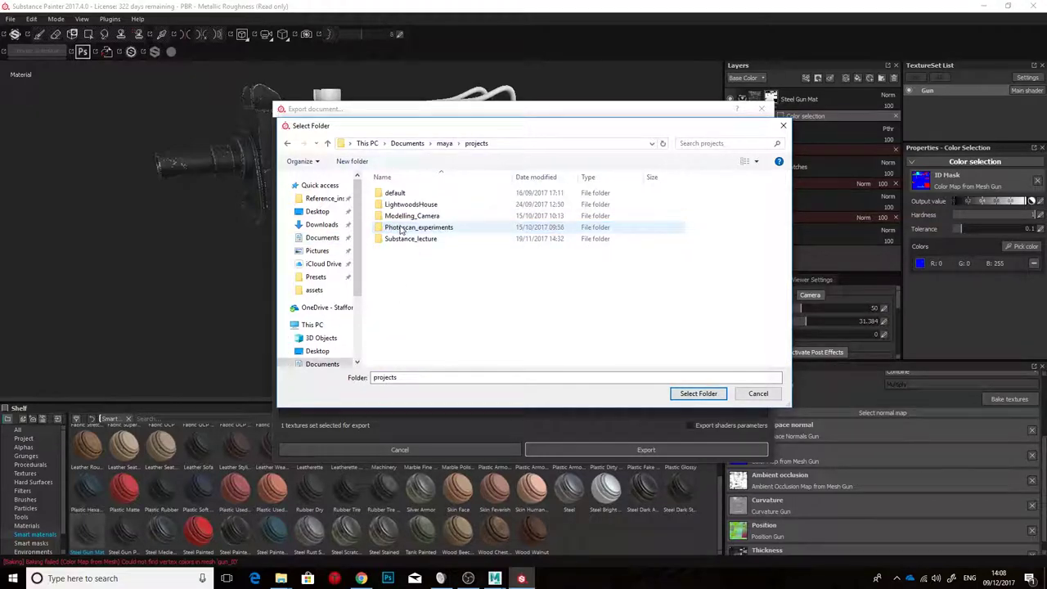
double_click(419, 238)
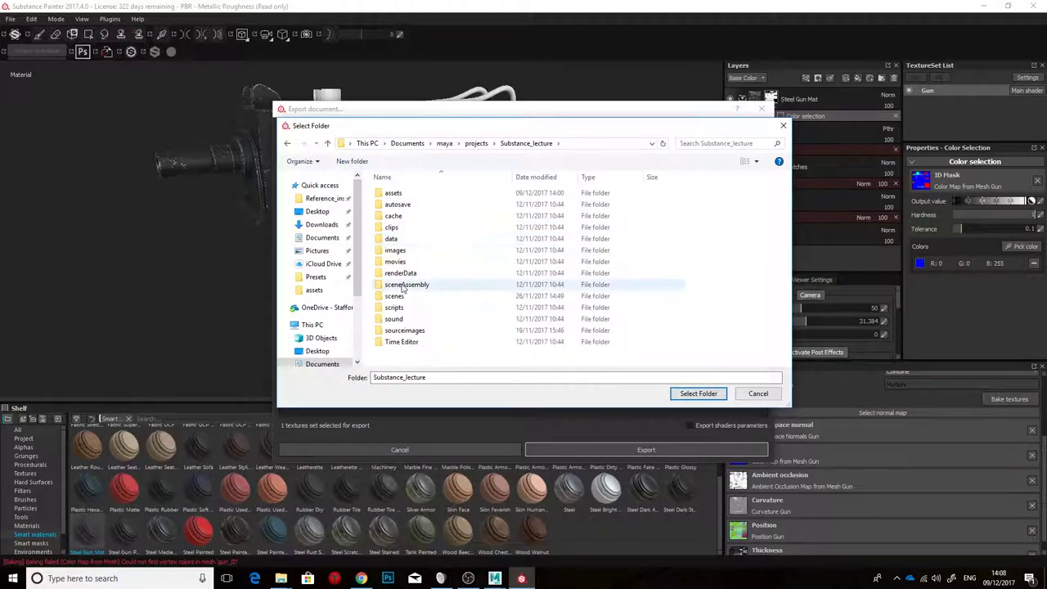
double_click(409, 332)
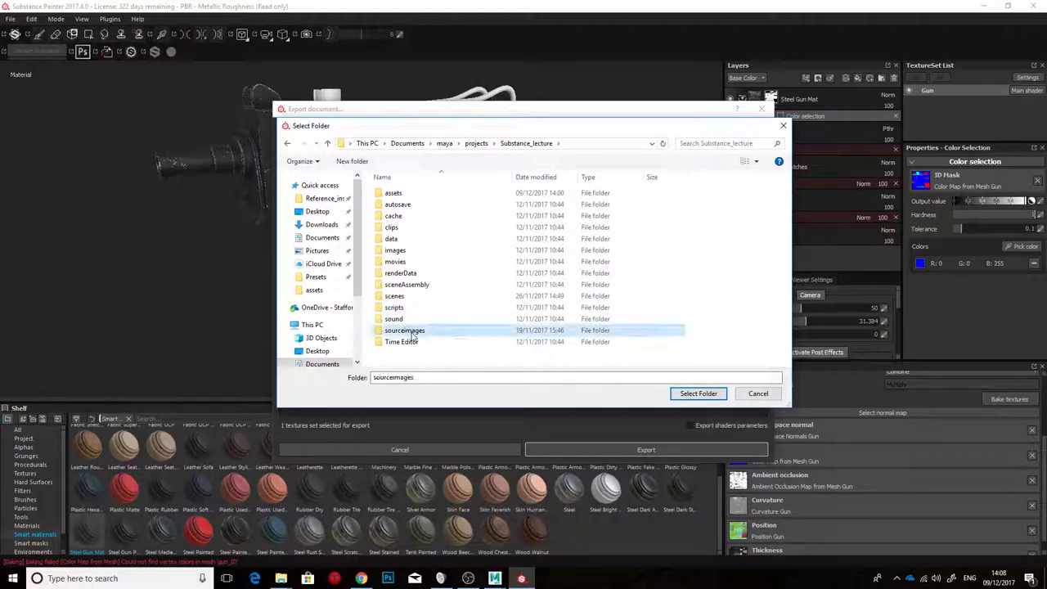
click(698, 393)
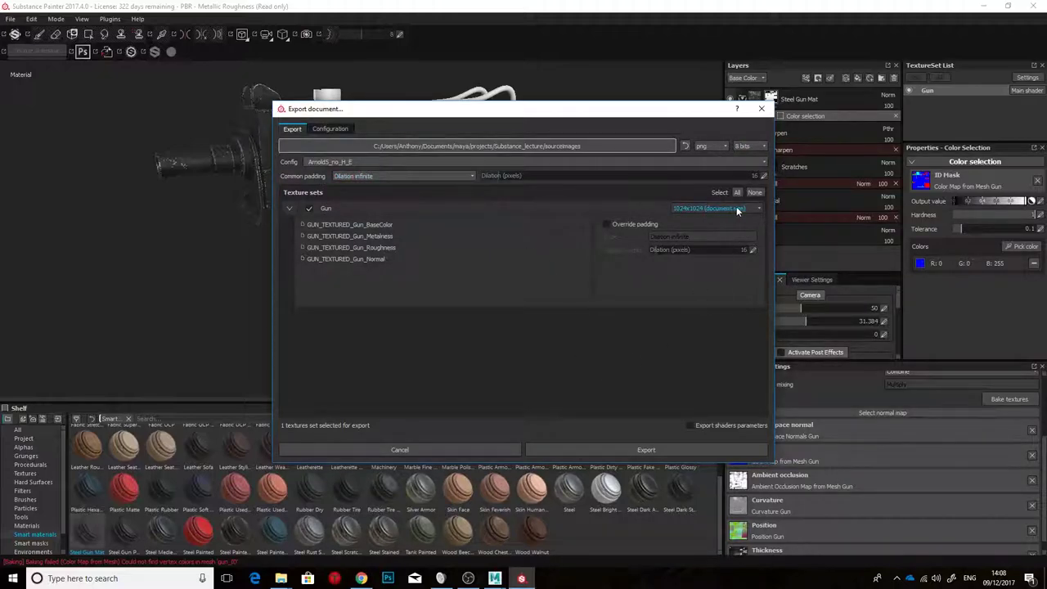
click(692, 210)
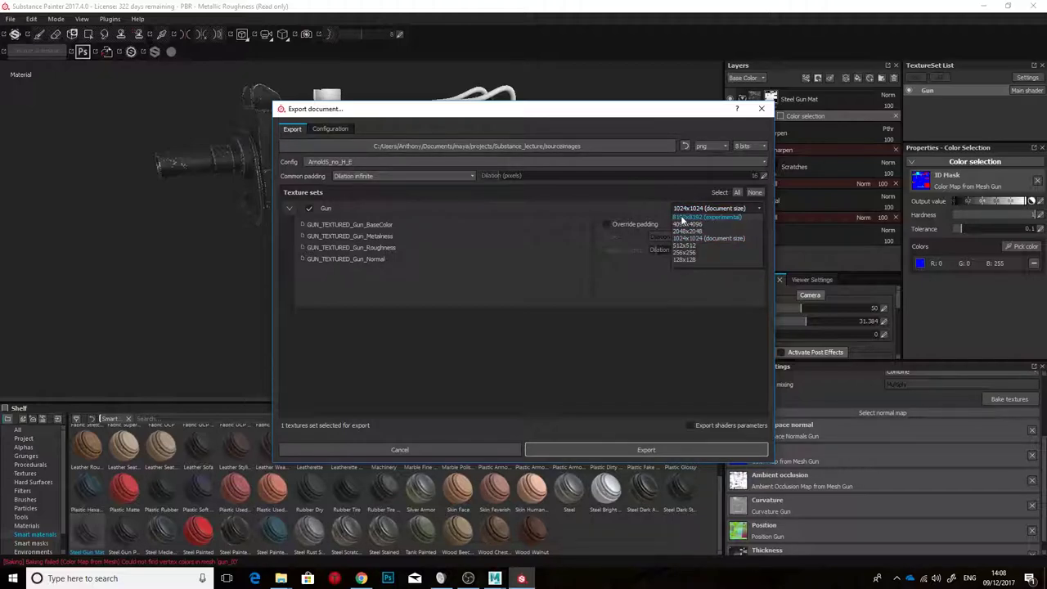
click(551, 207)
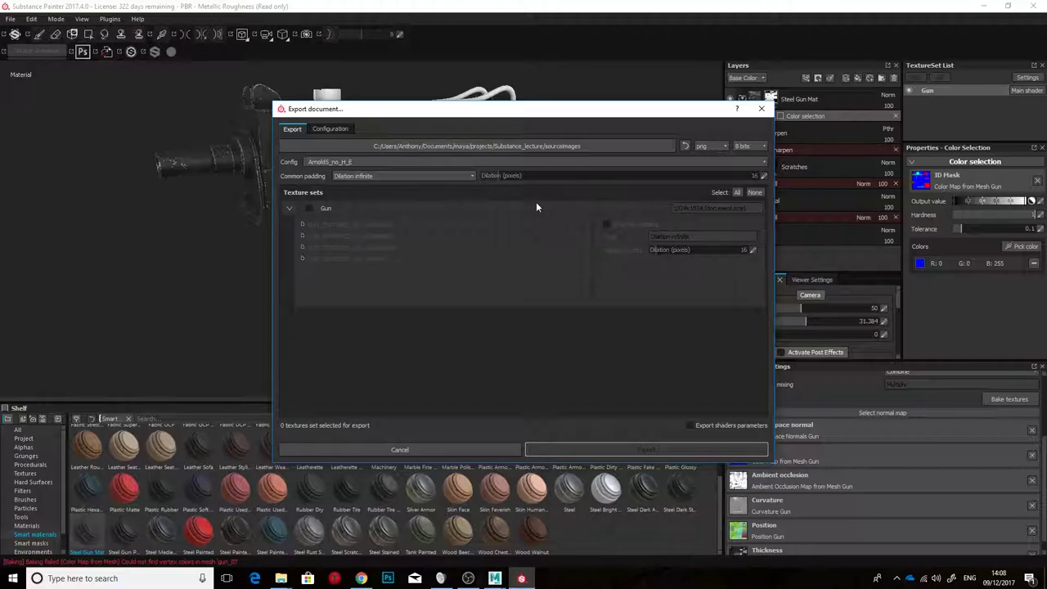
click(309, 209)
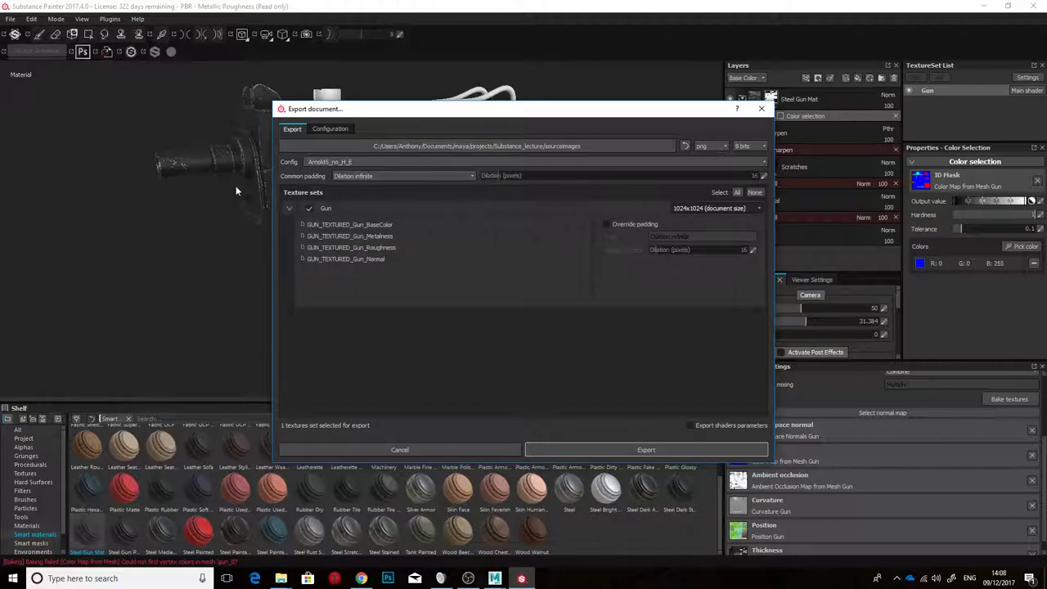
Set the Gun texture set's export size to 2048x2048 and export its maps.
drag(392, 115, 570, 194)
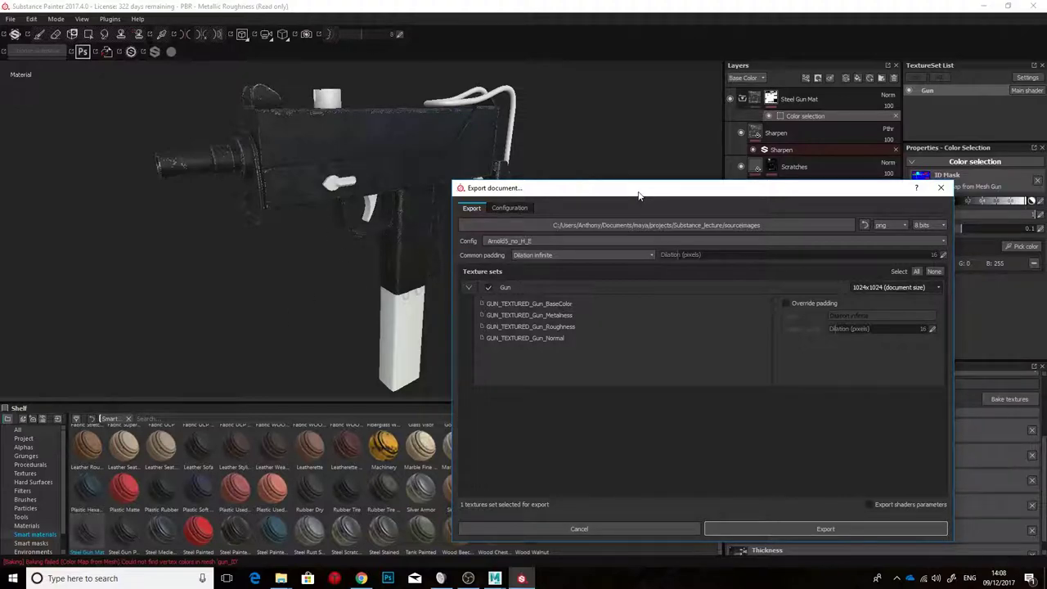
drag(639, 190, 554, 126)
click(824, 223)
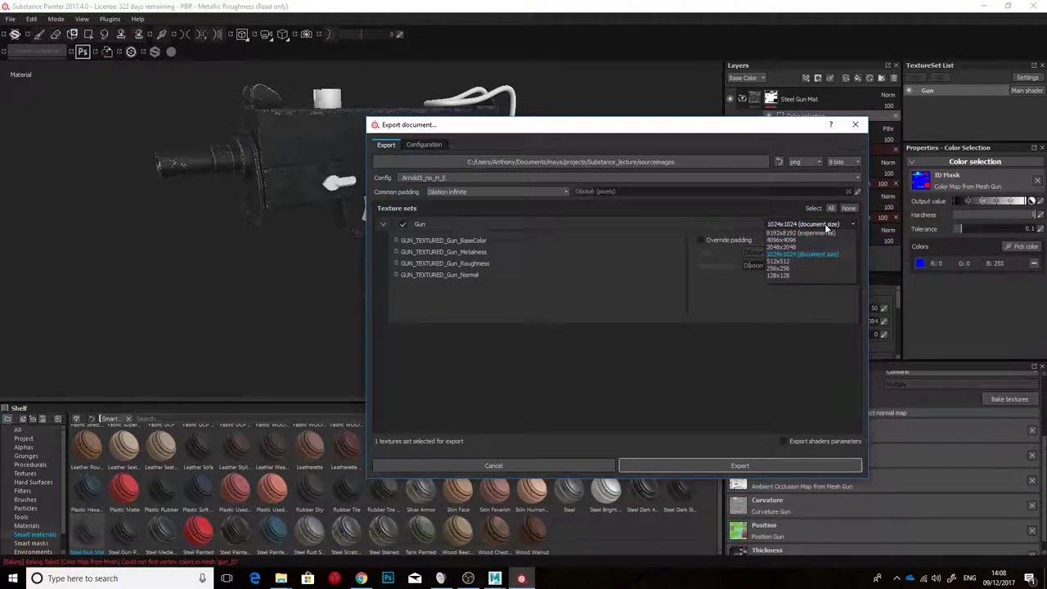
click(816, 252)
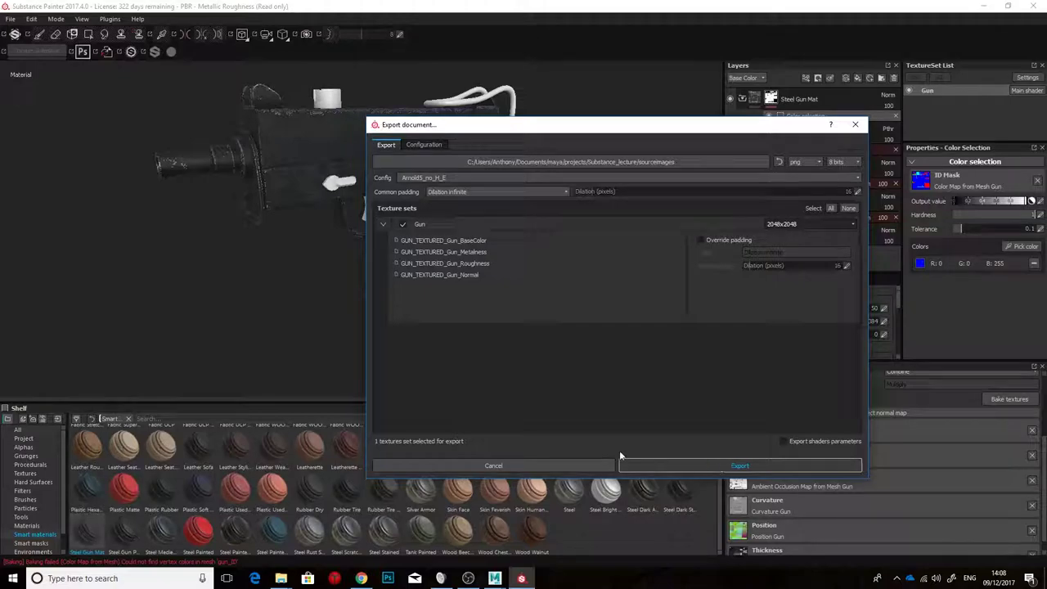
click(724, 467)
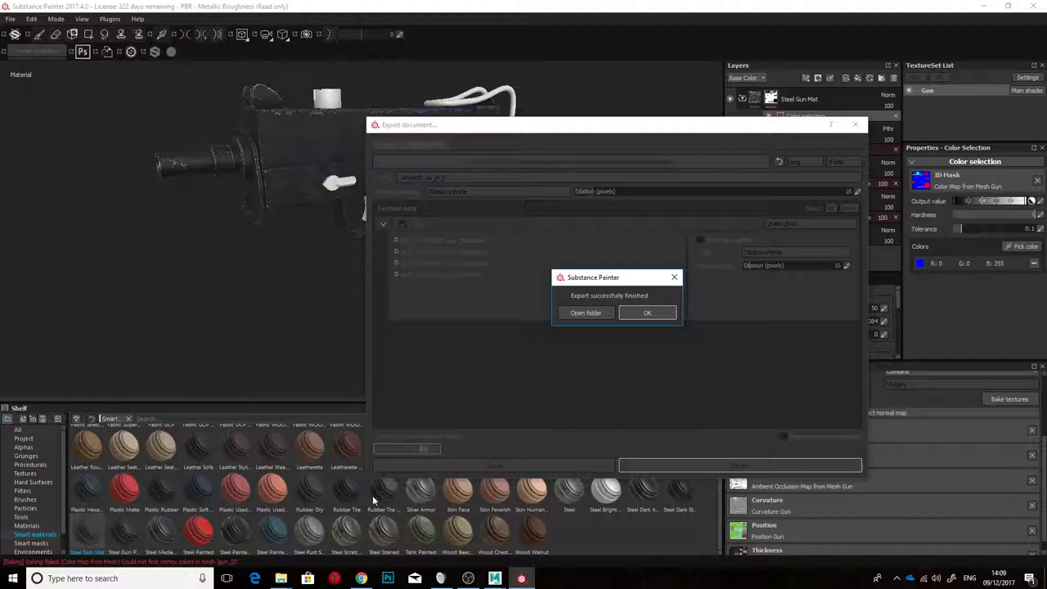
Open the export folder and look through the BaseColor, Metalness, Normal and Roughness PNG files of the gun.
click(585, 312)
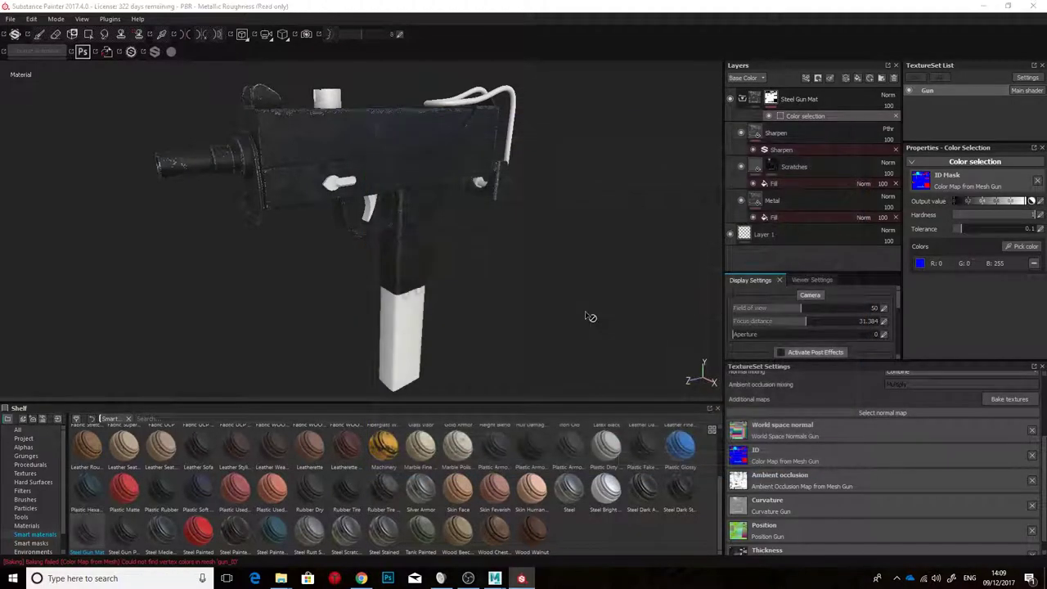
click(493, 260)
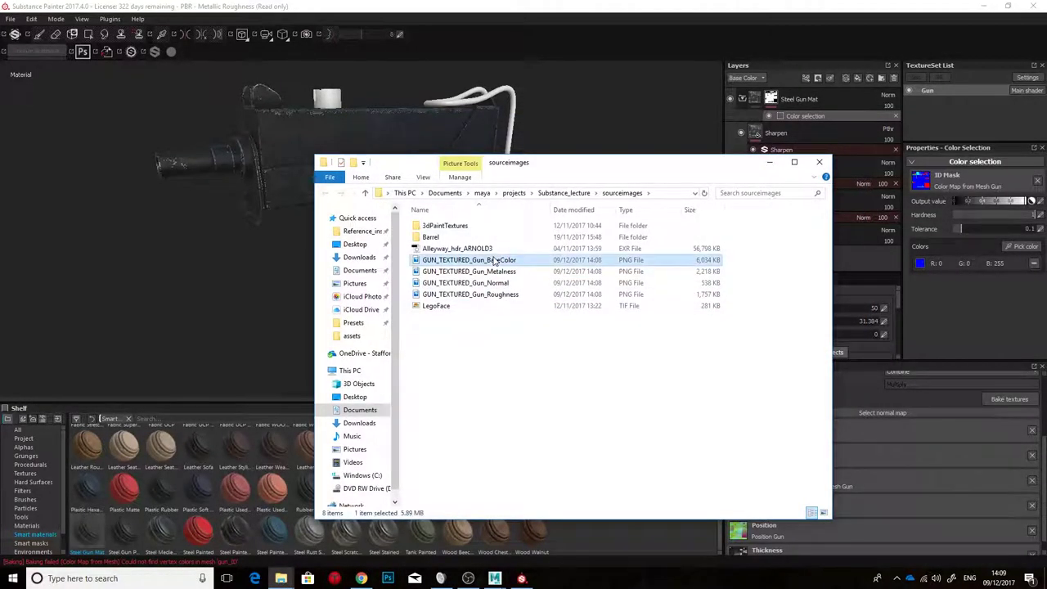
click(494, 283)
click(493, 295)
click(493, 283)
click(494, 271)
click(498, 260)
Preview GUN_TEXTURED_Gun_BaseColor in Photos and close the preview.
double_click(498, 260)
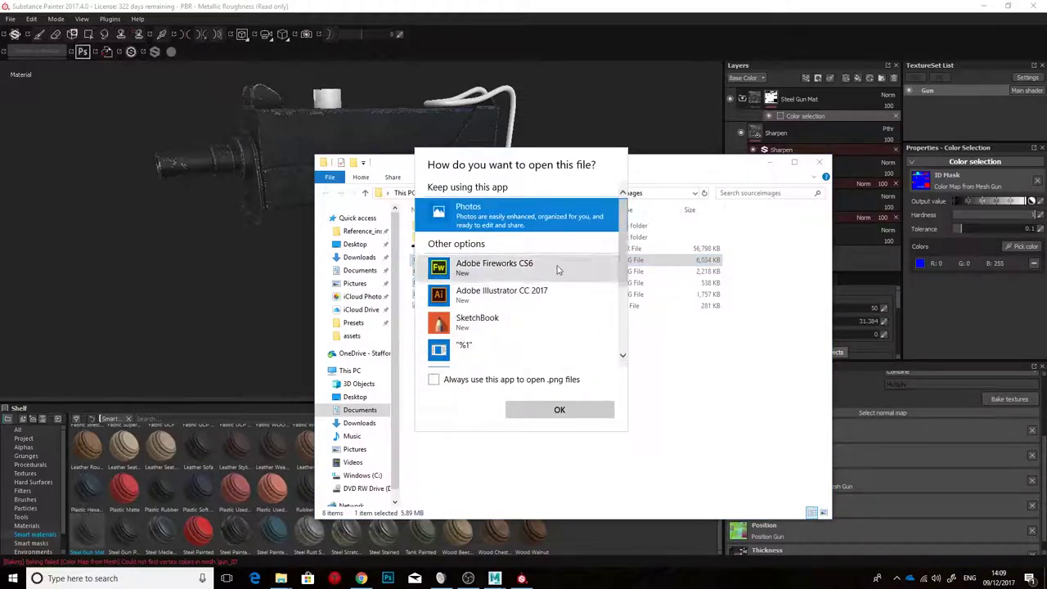
click(553, 409)
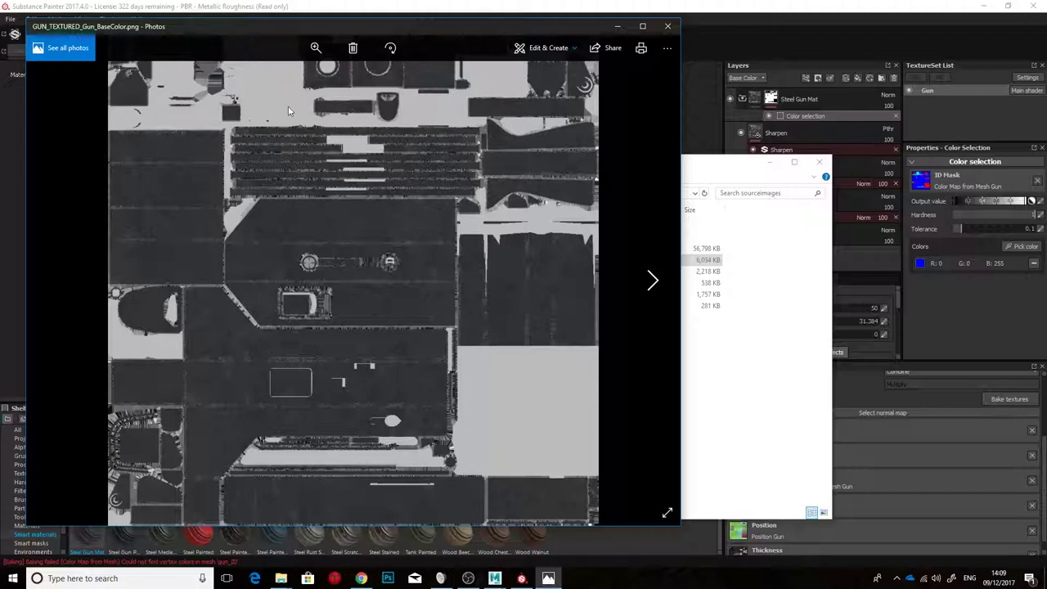
click(663, 27)
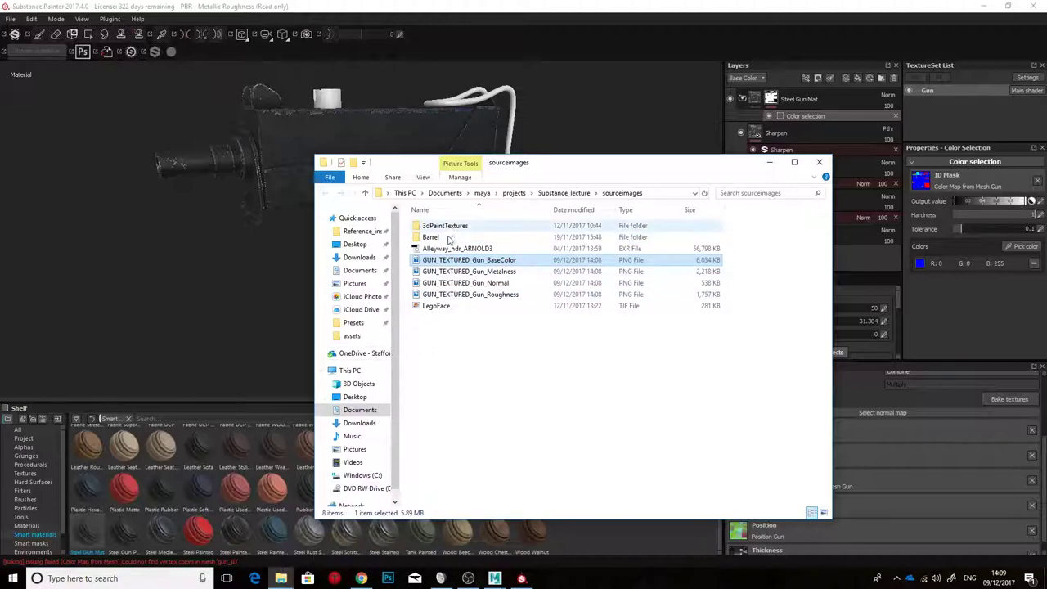
Return to Substance Painter and review the ID bake's high definition mesh and color source options, choosing Material Color.
click(521, 578)
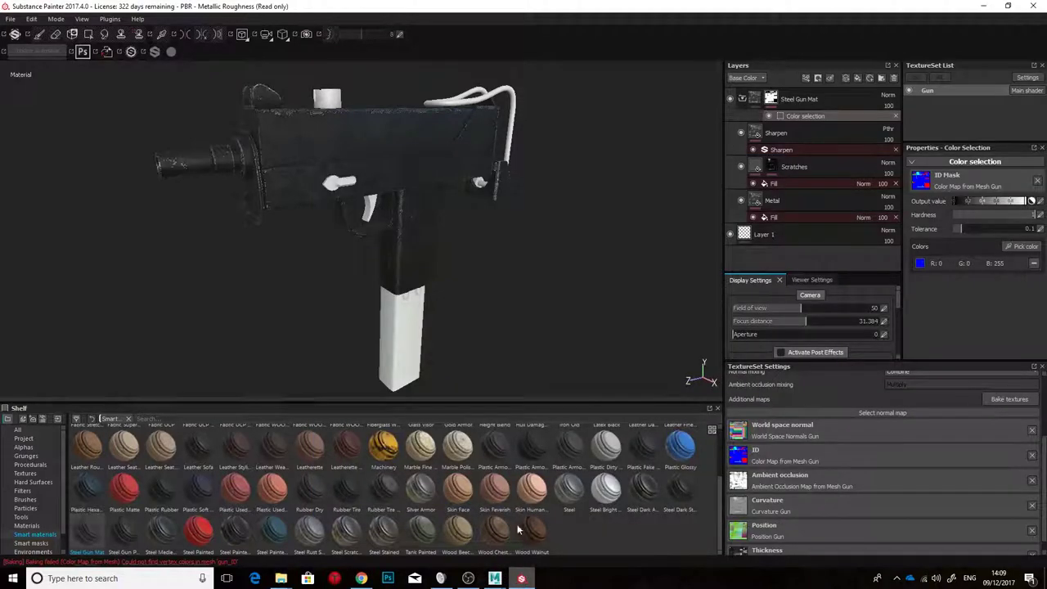
click(998, 400)
click(422, 177)
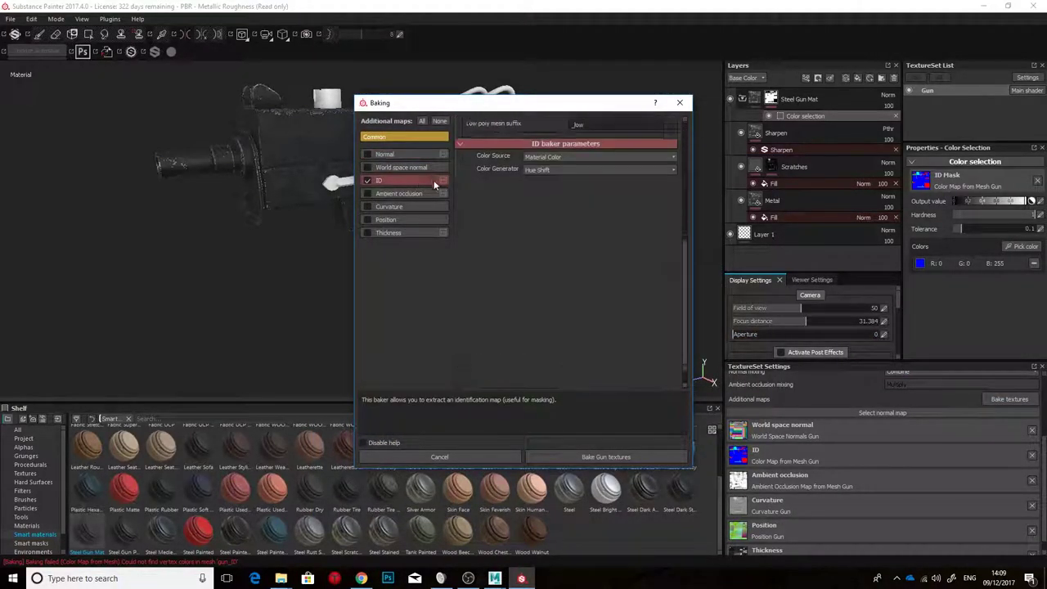
drag(690, 274, 687, 135)
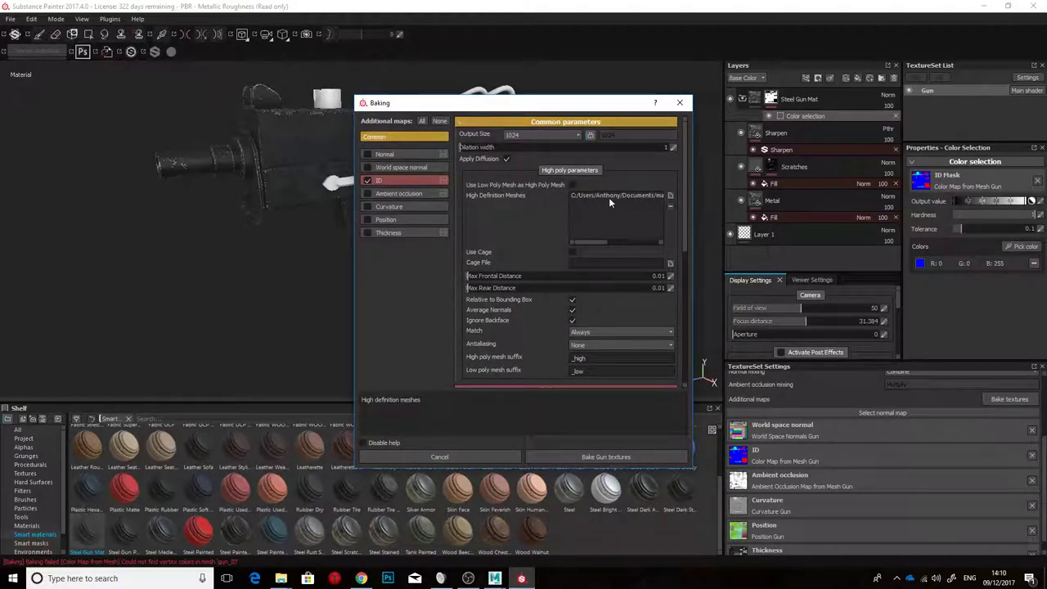
drag(687, 188, 668, 302)
click(669, 308)
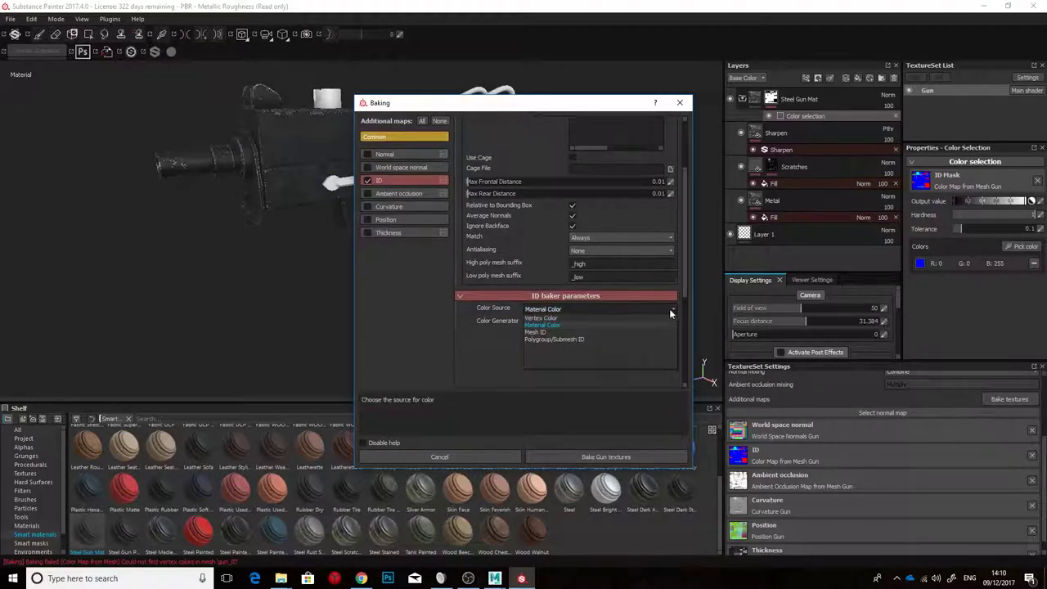
click(606, 324)
Switch to the gun scene in Maya, hide gun_TEXTURED and show gun_ID.
click(494, 578)
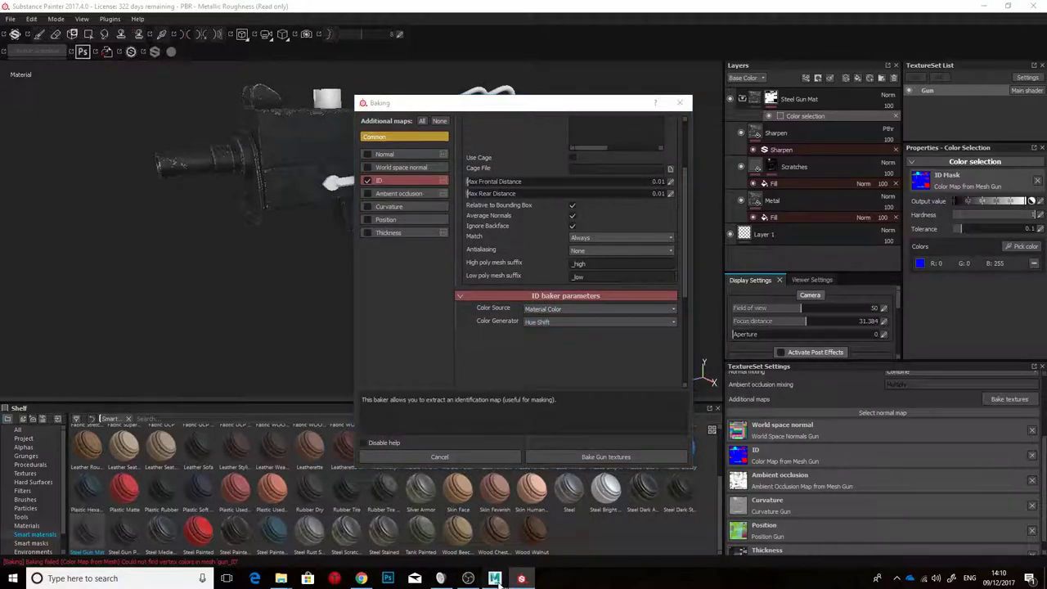
click(517, 555)
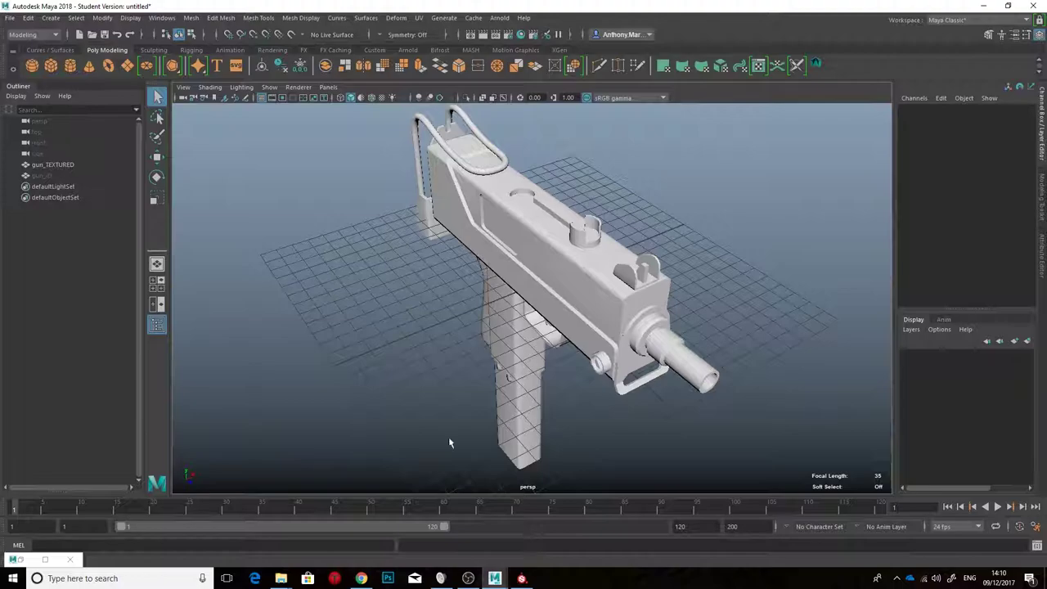
click(55, 165)
key(ctrl+h)
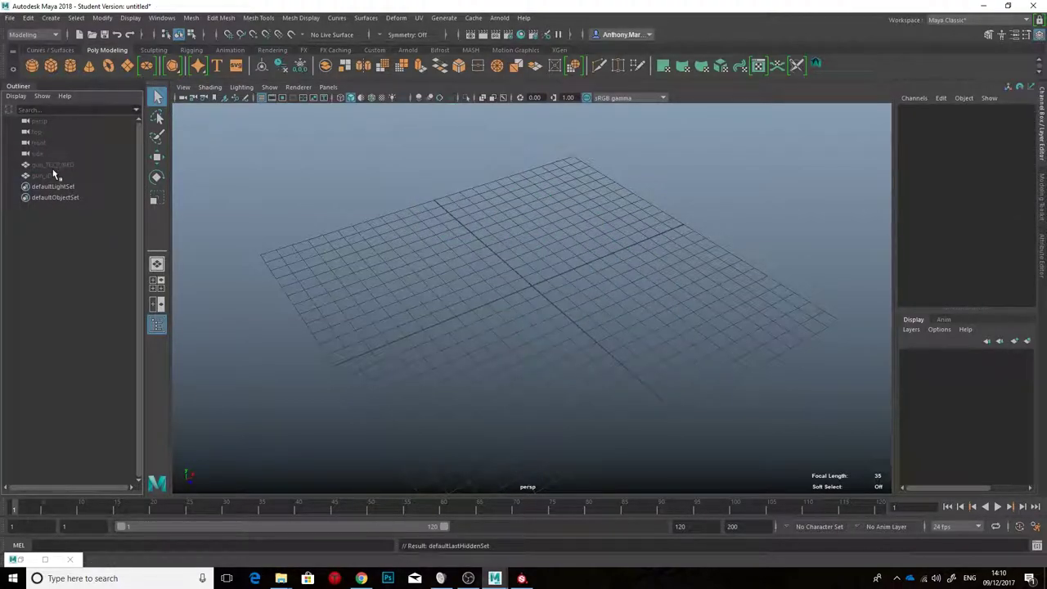
click(50, 176)
key(shift+h)
Open the Hypershade and assign the MAGENTA material to the faces of the stock wire's upright section on gun_ID.
alt+drag(575, 195, 675, 392)
click(520, 35)
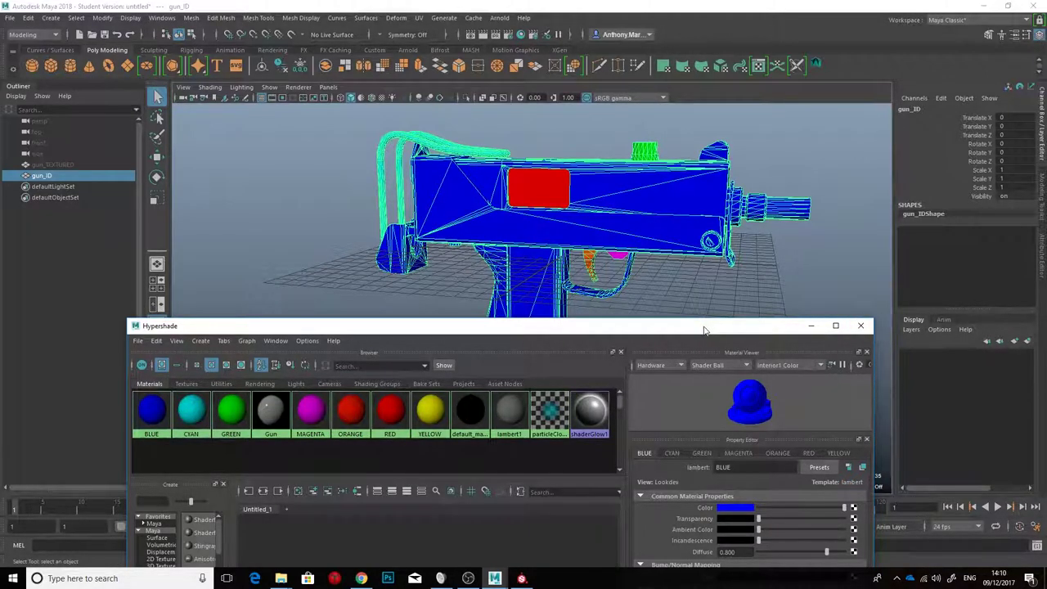
drag(703, 329, 812, 336)
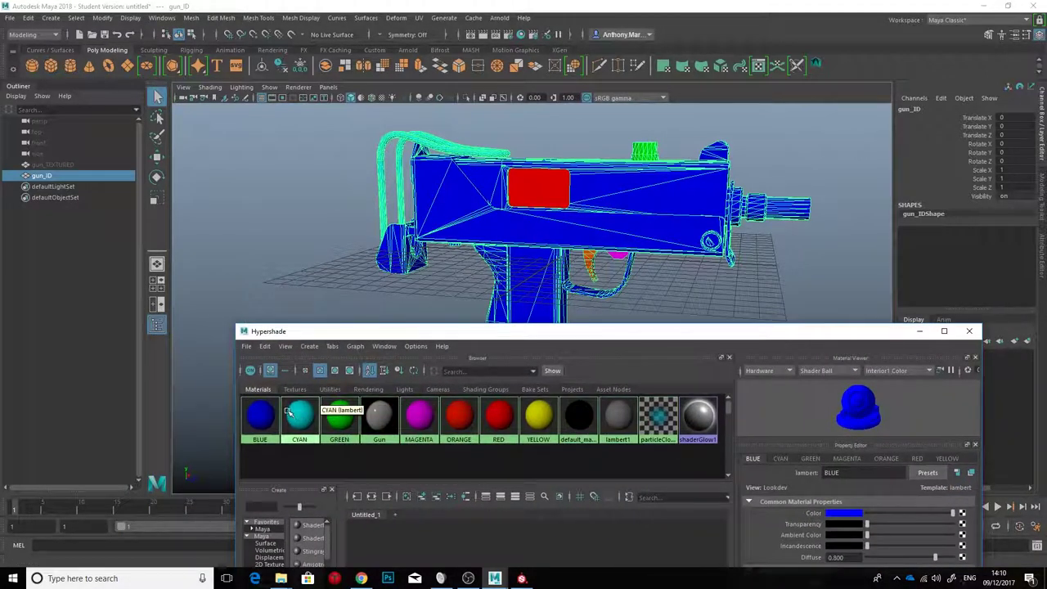
alt+drag(508, 196, 465, 194)
right_drag(465, 194, 467, 215)
drag(399, 193, 401, 195)
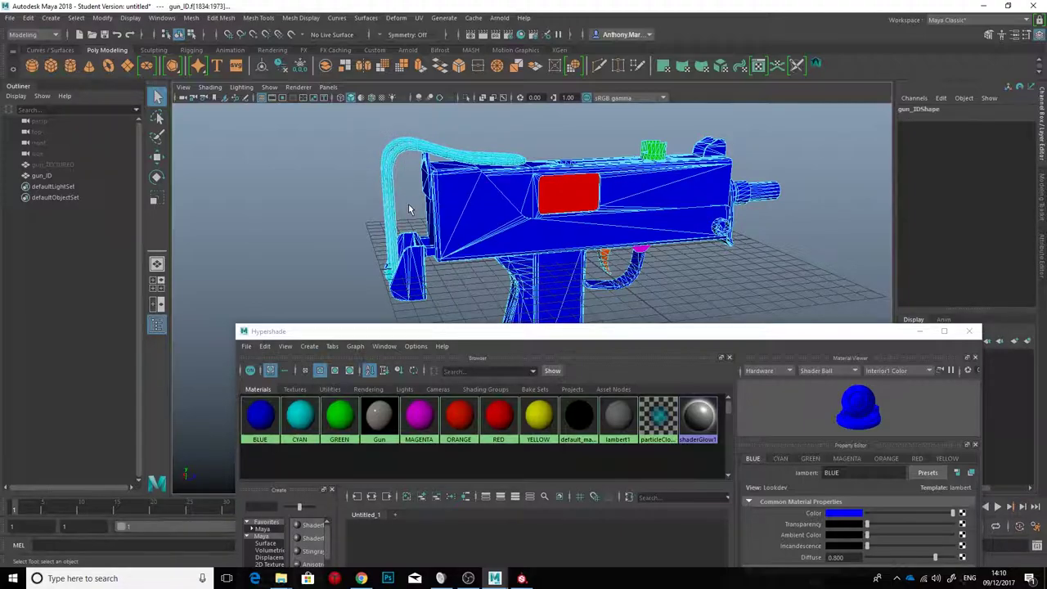
right_drag(421, 415, 421, 381)
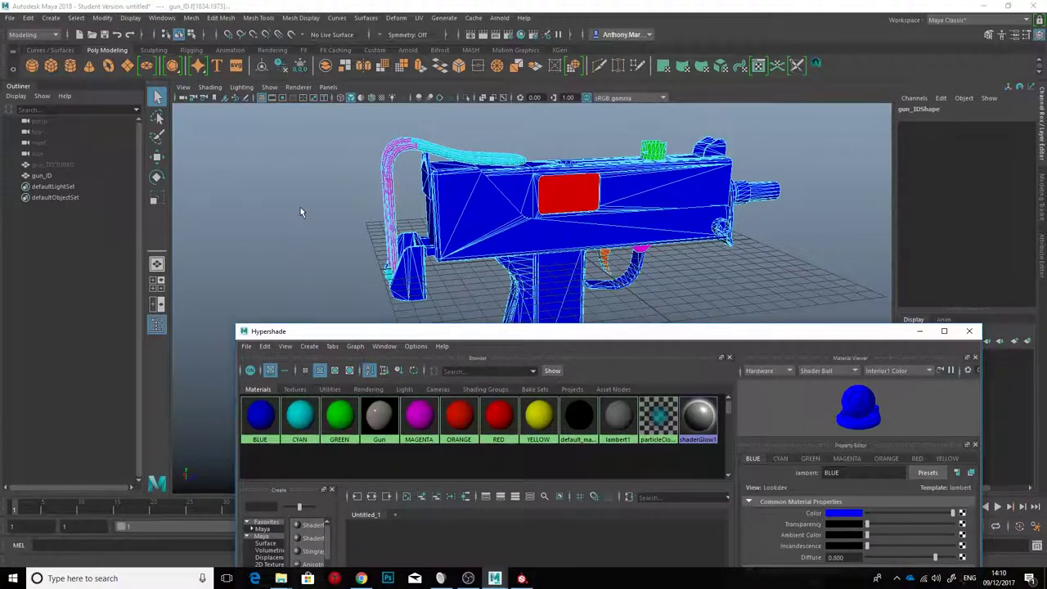
alt+drag(300, 207, 441, 230)
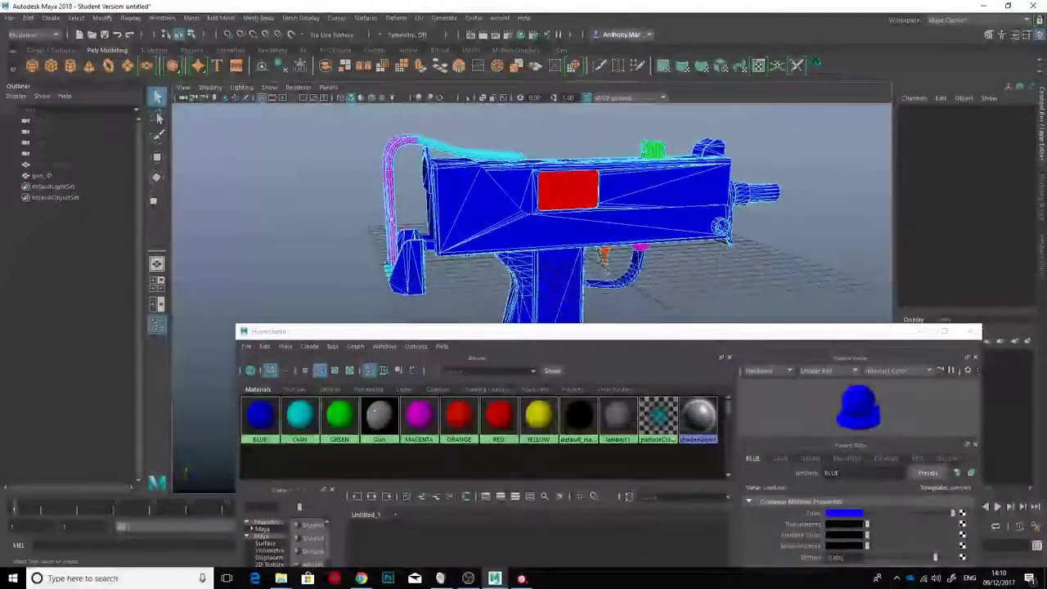
click(455, 249)
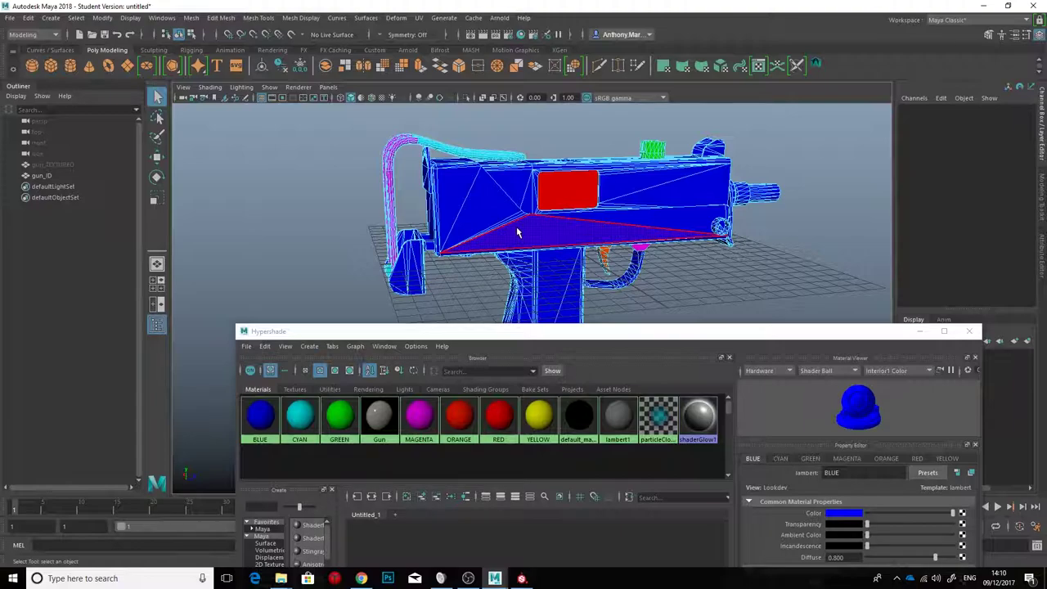
click(556, 283)
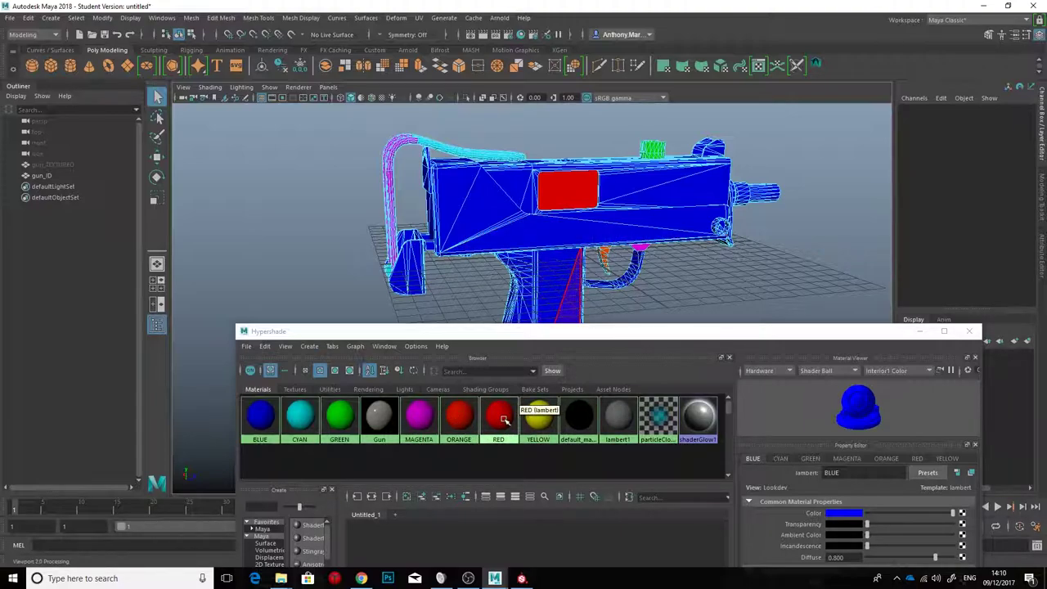
click(443, 278)
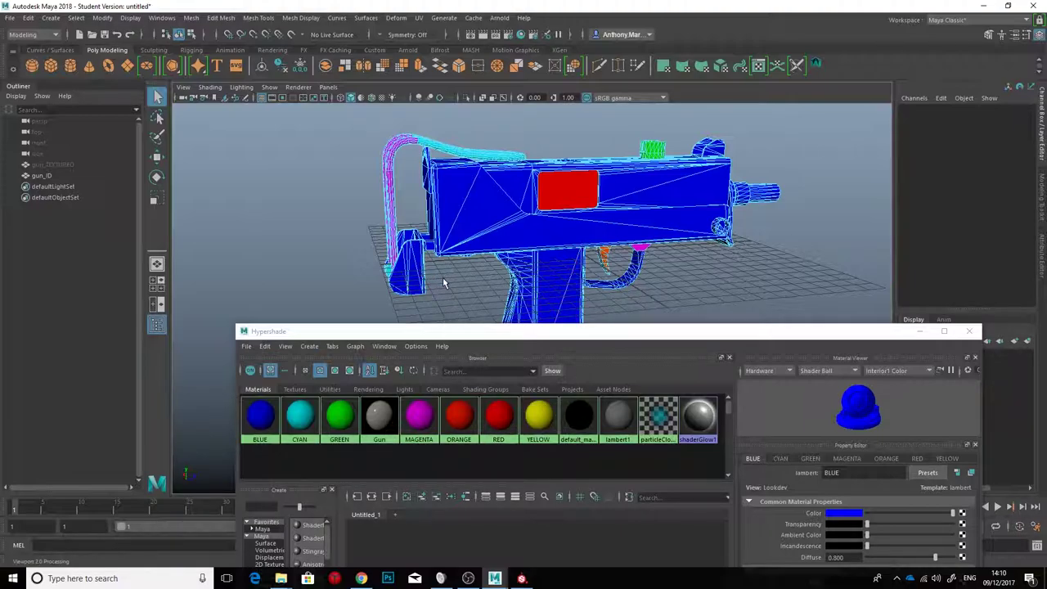
alt+drag(447, 278, 465, 248)
scroll(471, 250, up, 2)
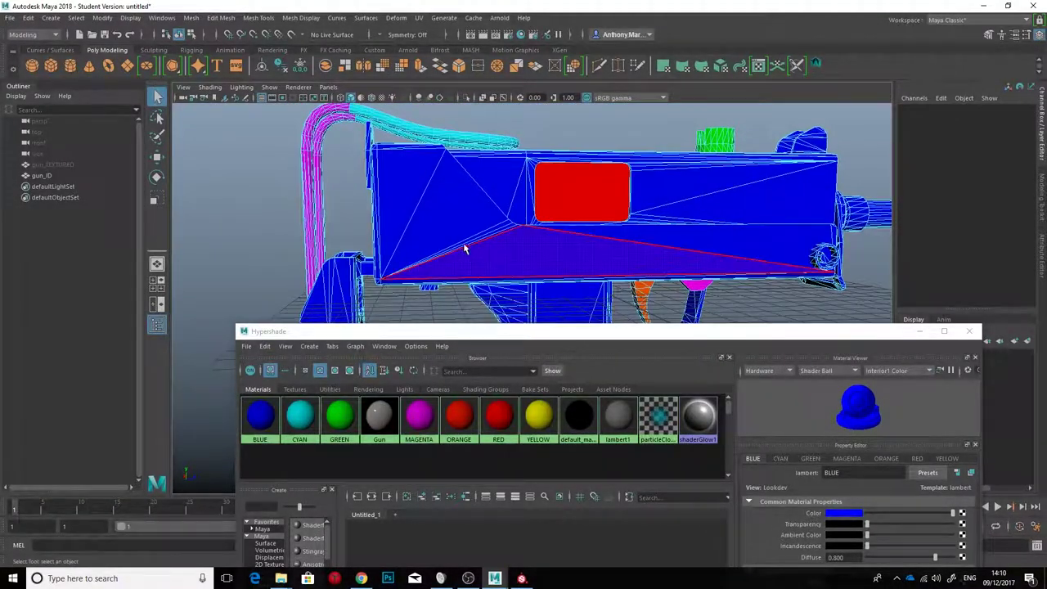
alt+drag(323, 256, 412, 230)
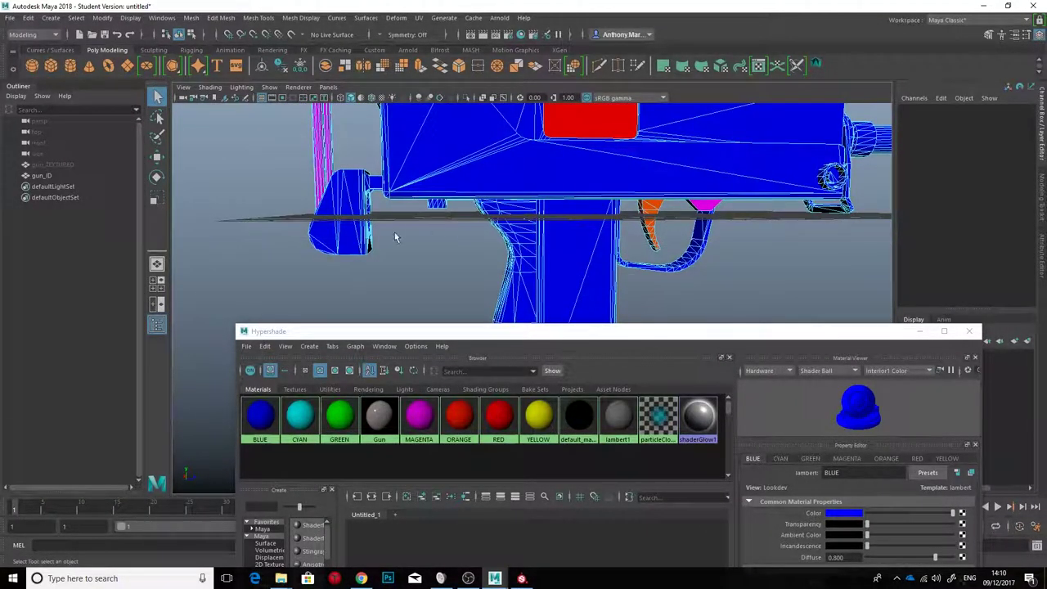
Select the faces of the blue rear stock bracket on gun_ID, and reposition the Hypershade to show its full node work area.
right_drag(355, 237, 385, 246)
click(364, 245)
alt+drag(351, 270, 378, 282)
alt+drag(393, 204, 474, 220)
key(F8)
click(384, 235)
alt+drag(384, 235, 647, 282)
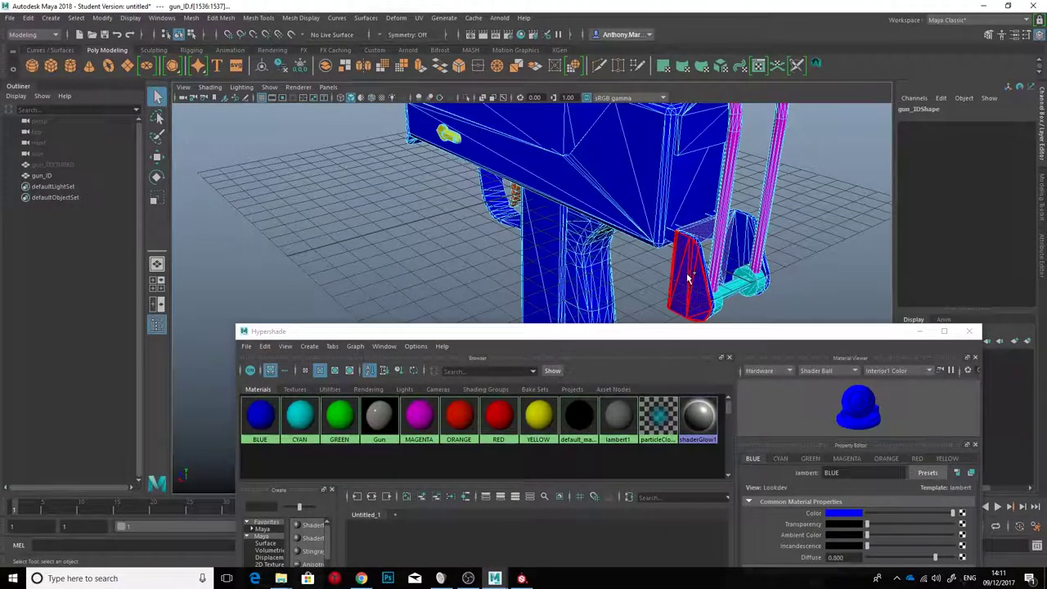
alt+drag(685, 231, 433, 245)
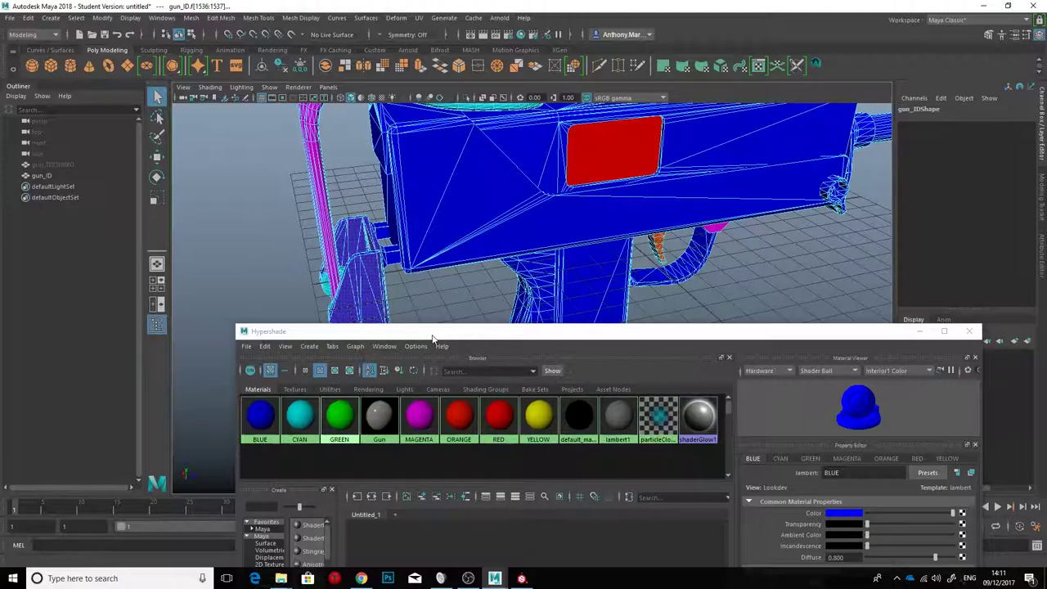
drag(434, 337, 419, 32)
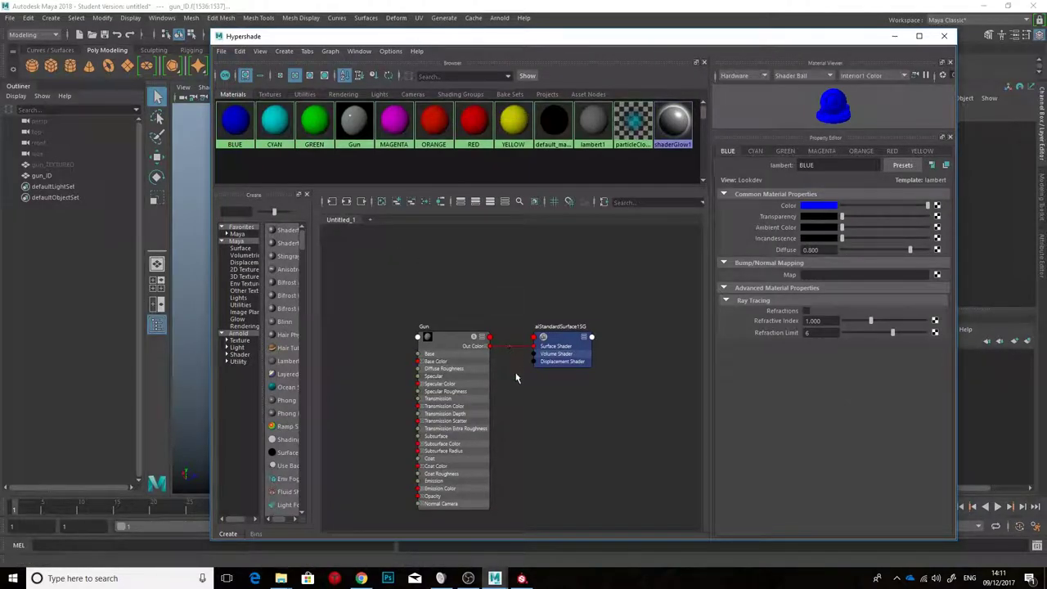